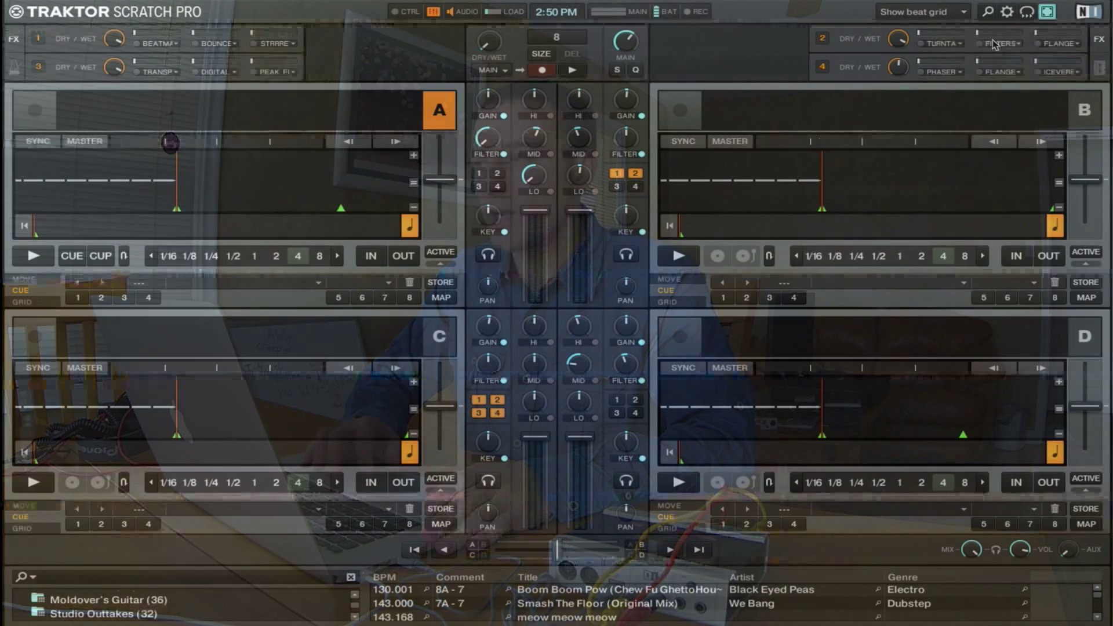
Set the audio device to Audio Kontrol 1 (CoreAudio) in the audio setup preferences
{"action": "left_click", "coordinate": [1008, 12]}
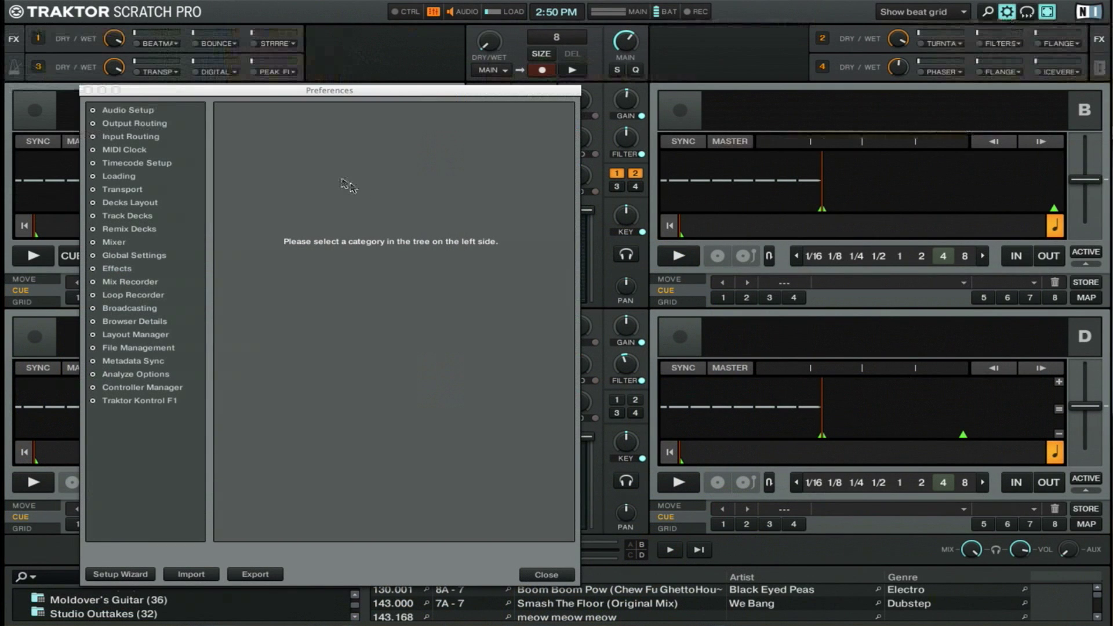
{"action": "left_click", "coordinate": [137, 123]}
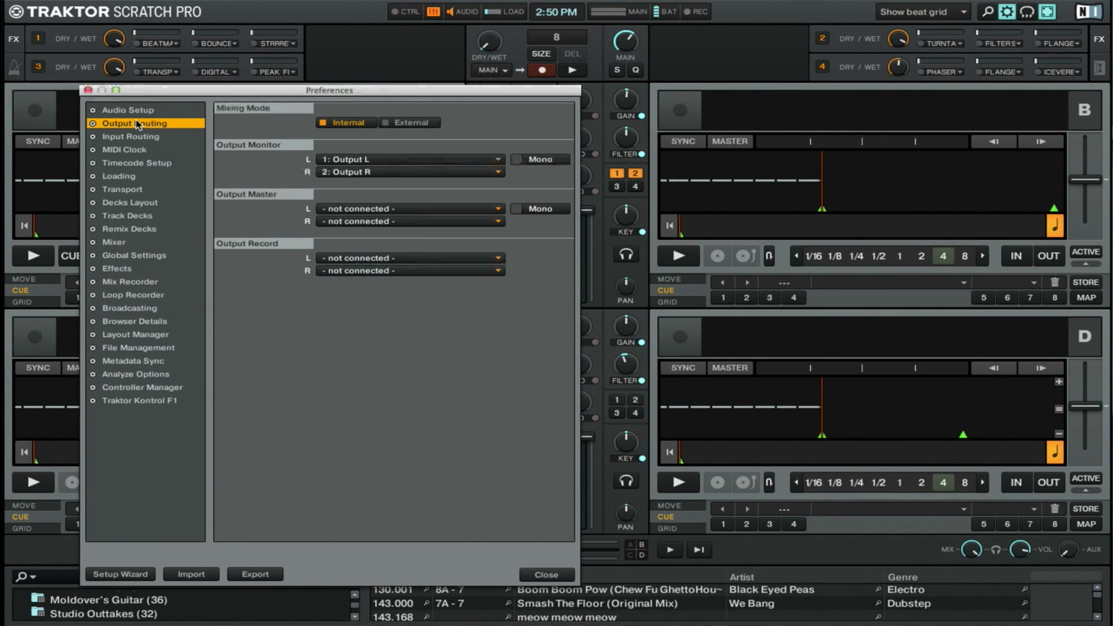
{"action": "left_click", "coordinate": [138, 111]}
{"action": "left_click", "coordinate": [367, 122]}
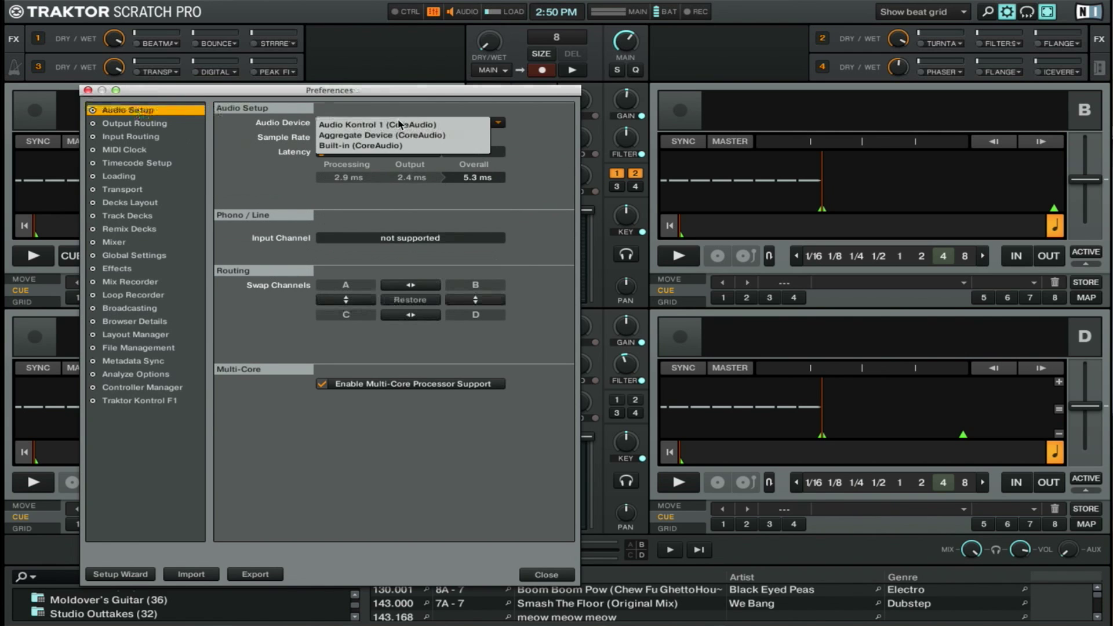
{"action": "left_click", "coordinate": [392, 127]}
Route the FX Send (Ext) input's left channel to 1: Audio Kontrol 1 L and its right channel to 2: Audio Kontrol 1 R
{"action": "left_click", "coordinate": [139, 124]}
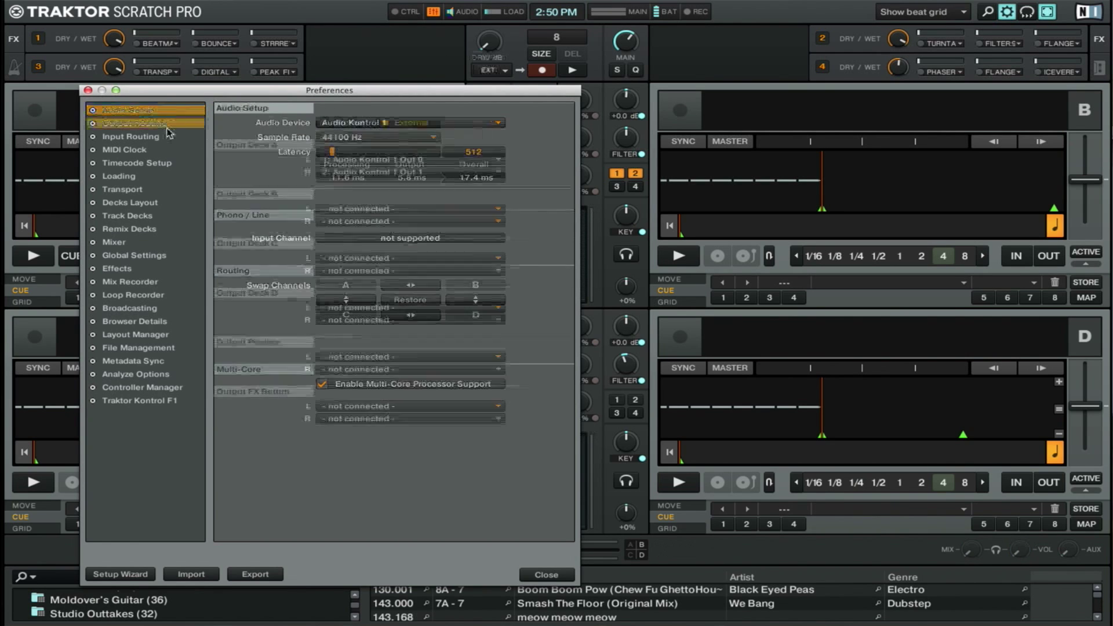
{"action": "left_click", "coordinate": [150, 138]}
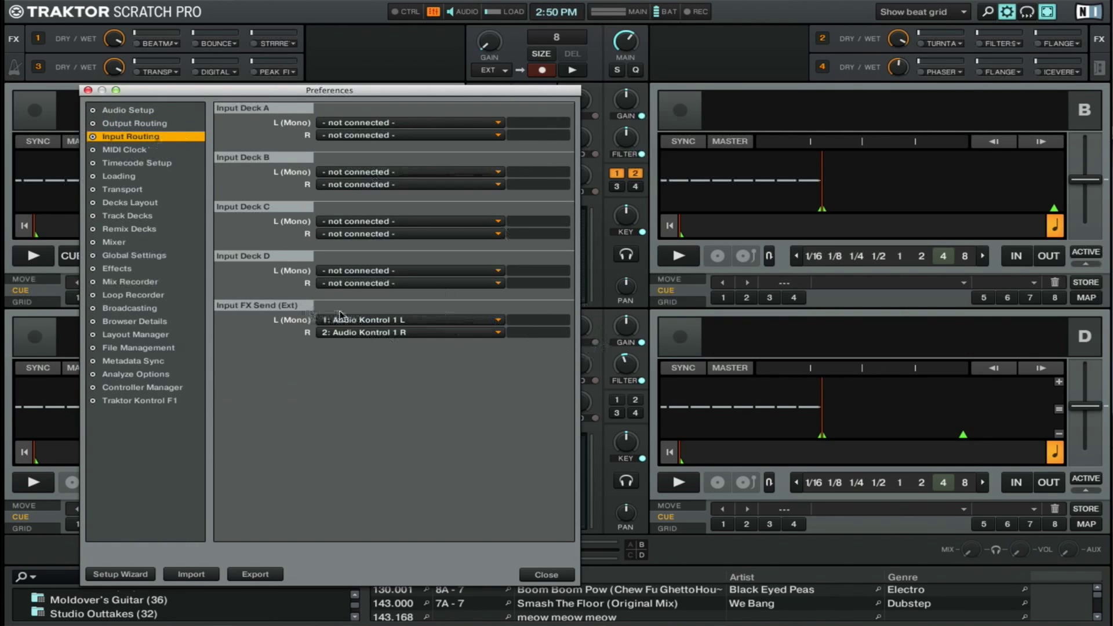
{"action": "left_click", "coordinate": [388, 320]}
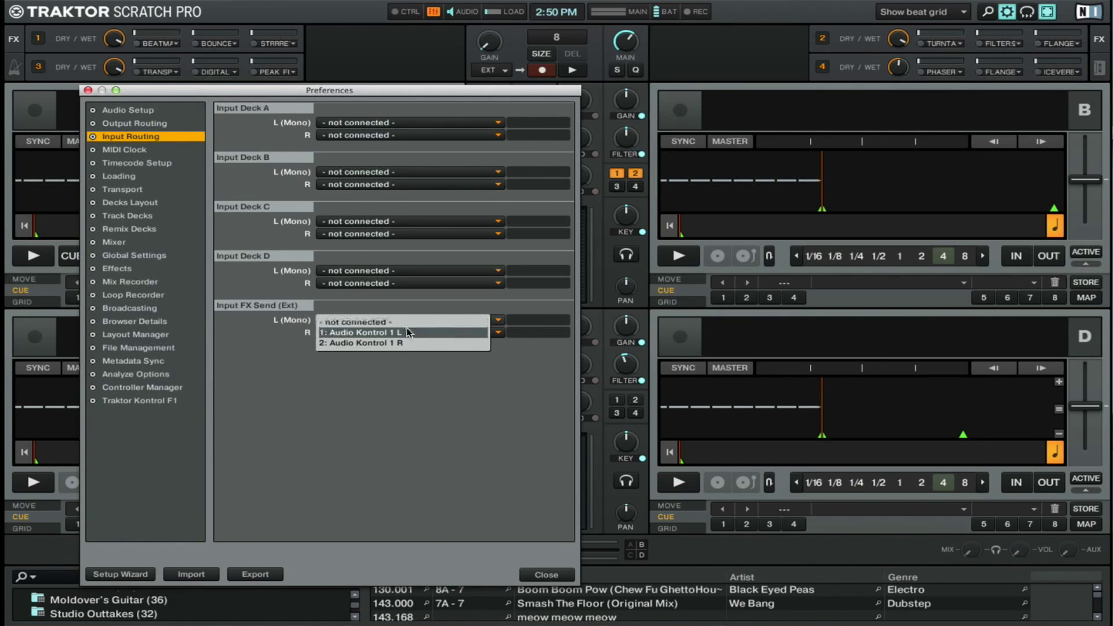
{"action": "left_click", "coordinate": [408, 333]}
{"action": "left_click", "coordinate": [408, 334]}
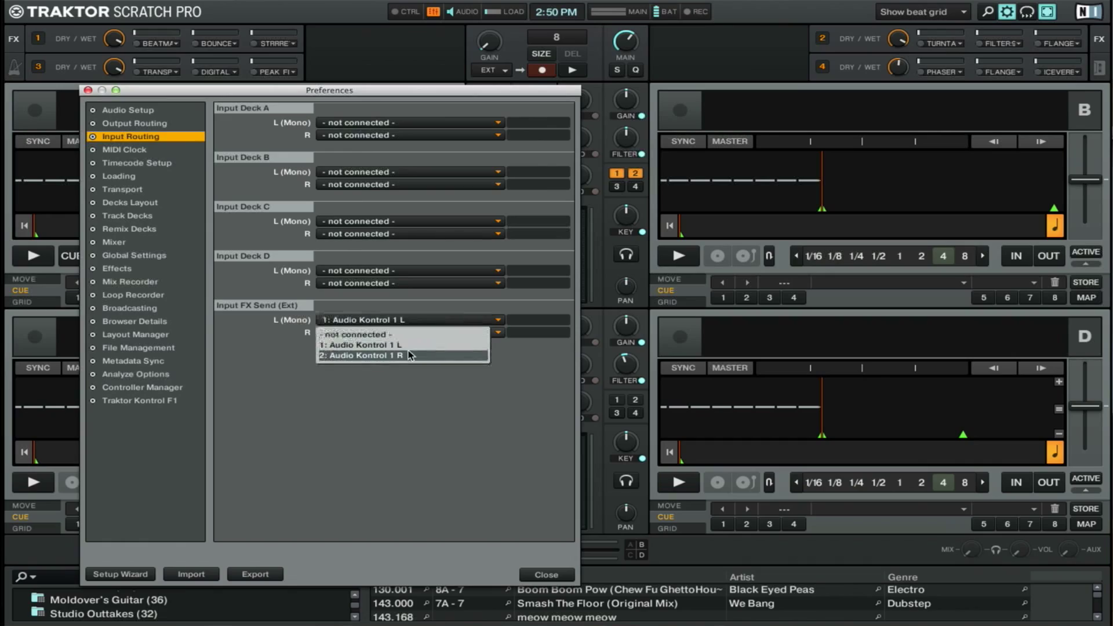
{"action": "left_click", "coordinate": [394, 361]}
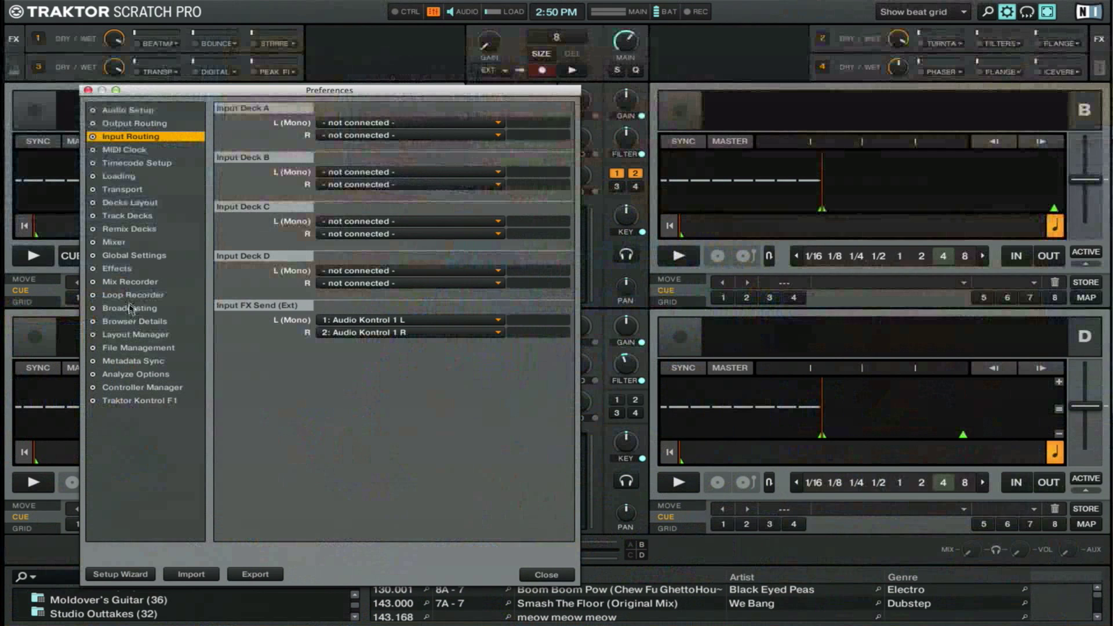
Set the Mix Recorder source to External with Input FX Send (Ext) as its external input
{"action": "left_click", "coordinate": [138, 283]}
{"action": "left_click", "coordinate": [434, 123]}
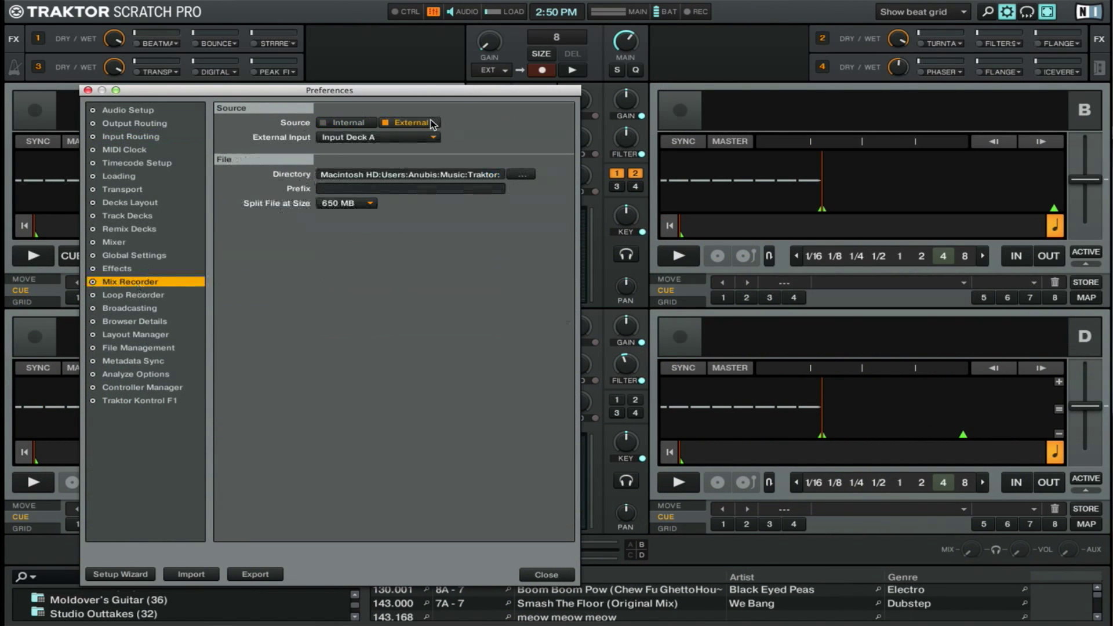
{"action": "left_click", "coordinate": [432, 137]}
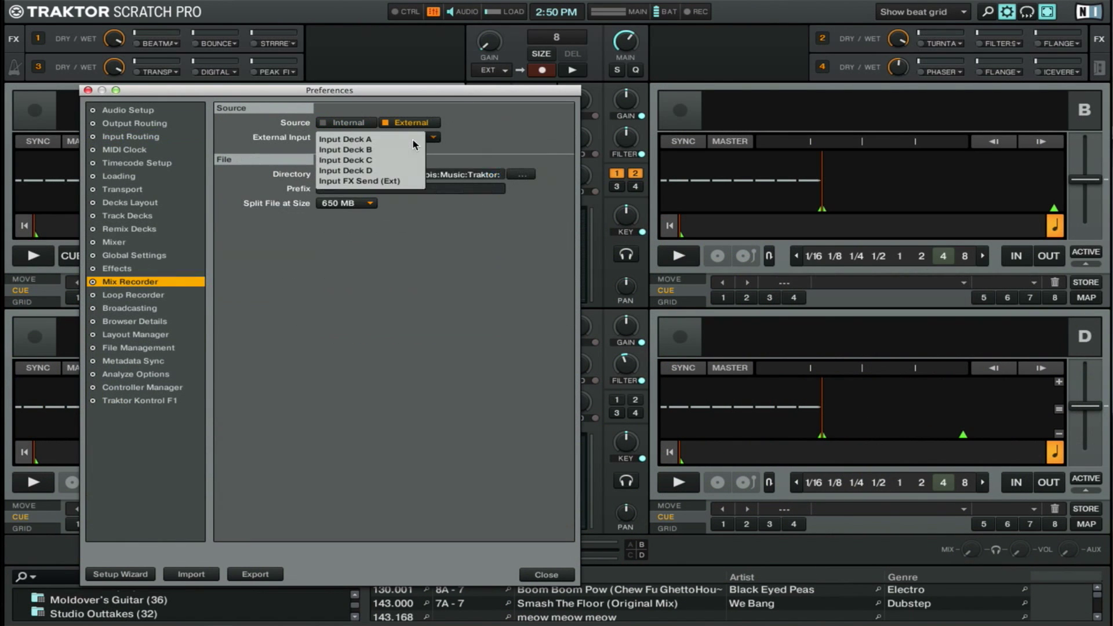
{"action": "left_click", "coordinate": [382, 182]}
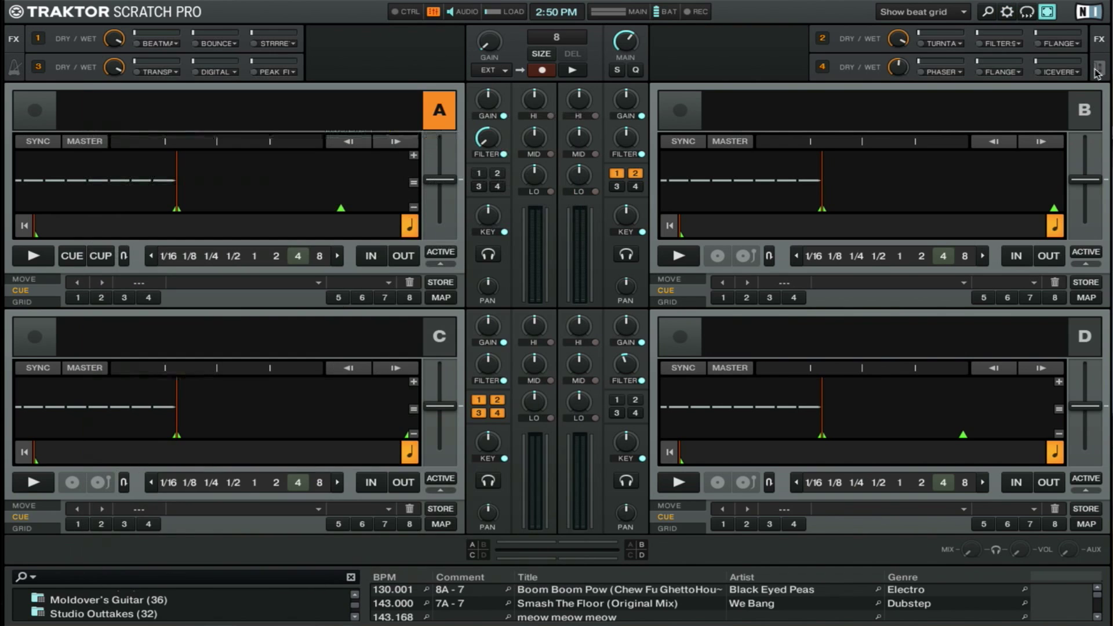
Show the audio recorder in place of the second FX section and start recording
{"action": "left_click", "coordinate": [1098, 69]}
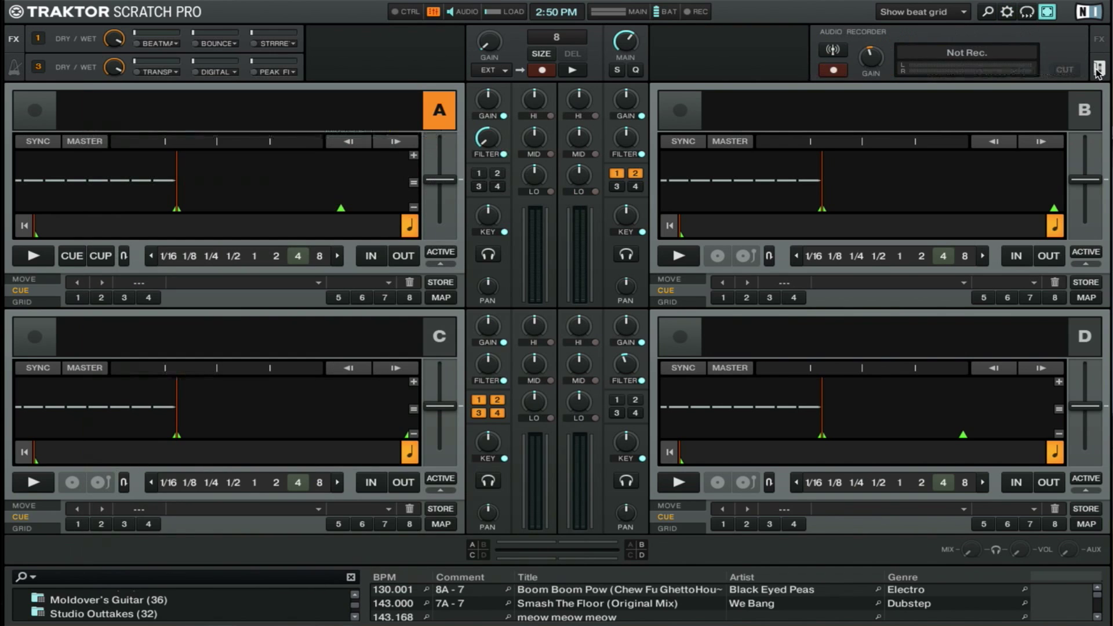
{"action": "left_click", "coordinate": [834, 69]}
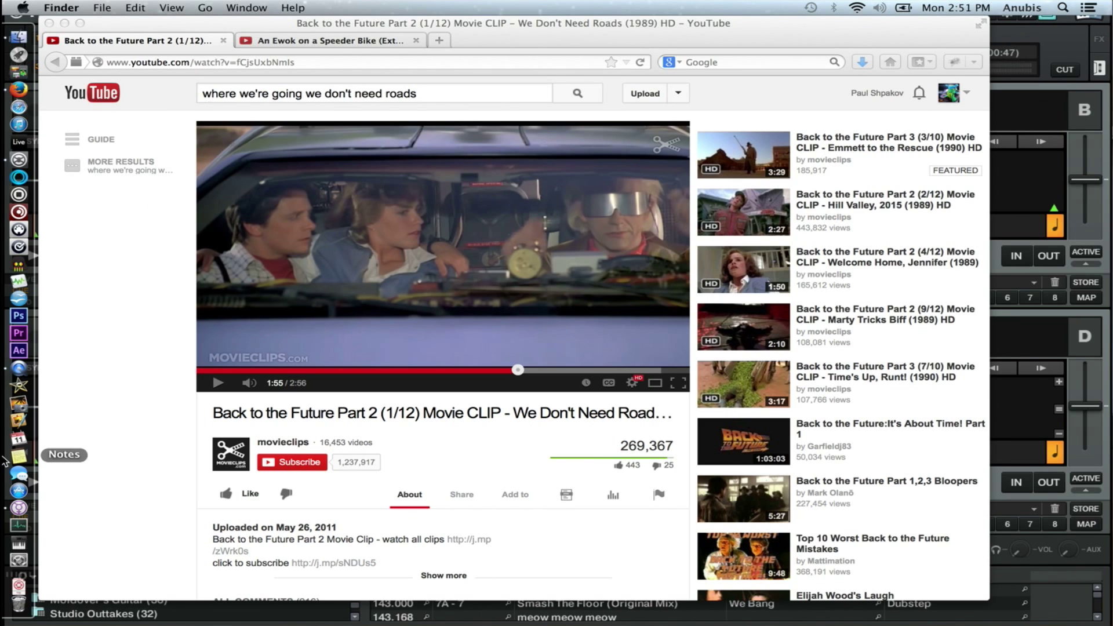
Switch to System Preferences and set the Mac's sound output device to Audio Kontrol 1
{"action": "left_click", "coordinate": [19, 560]}
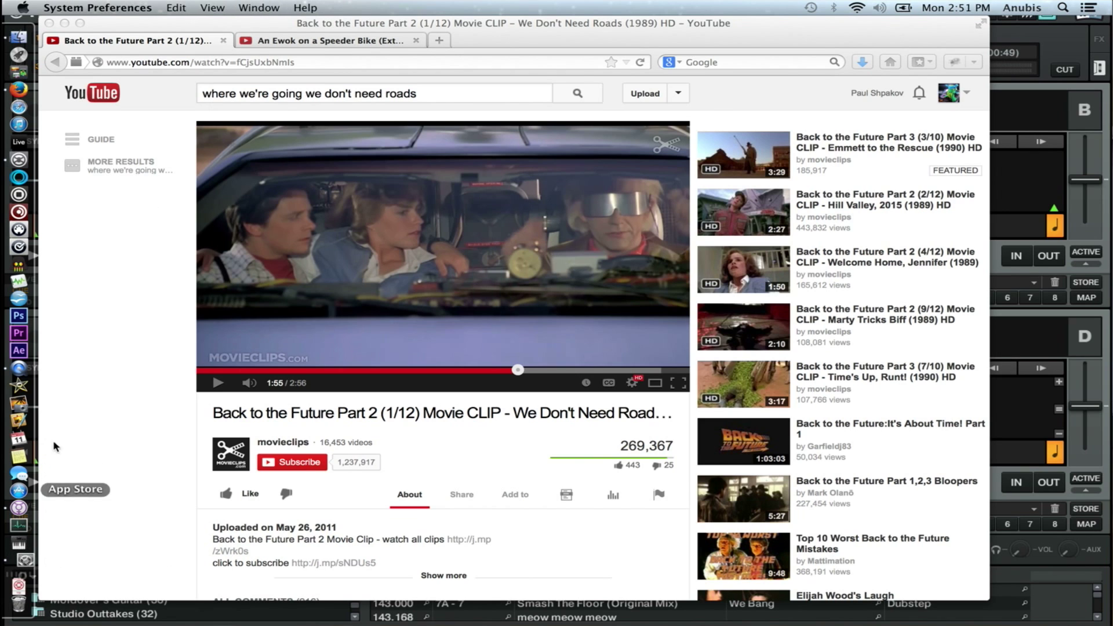
{"action": "left_click", "coordinate": [704, 187]}
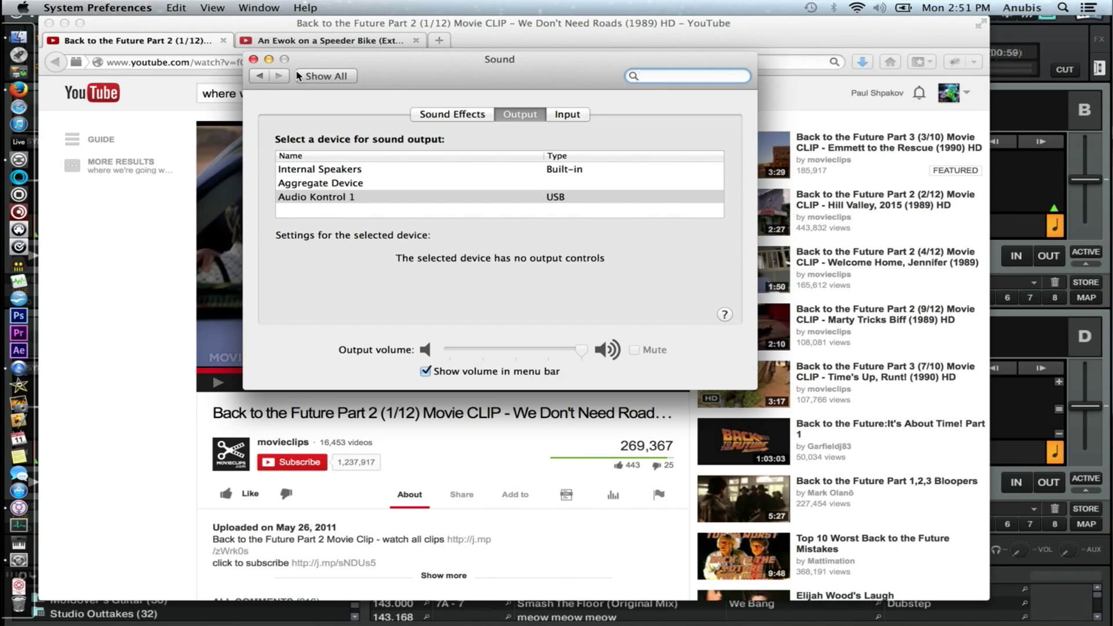
{"action": "left_click", "coordinate": [257, 61]}
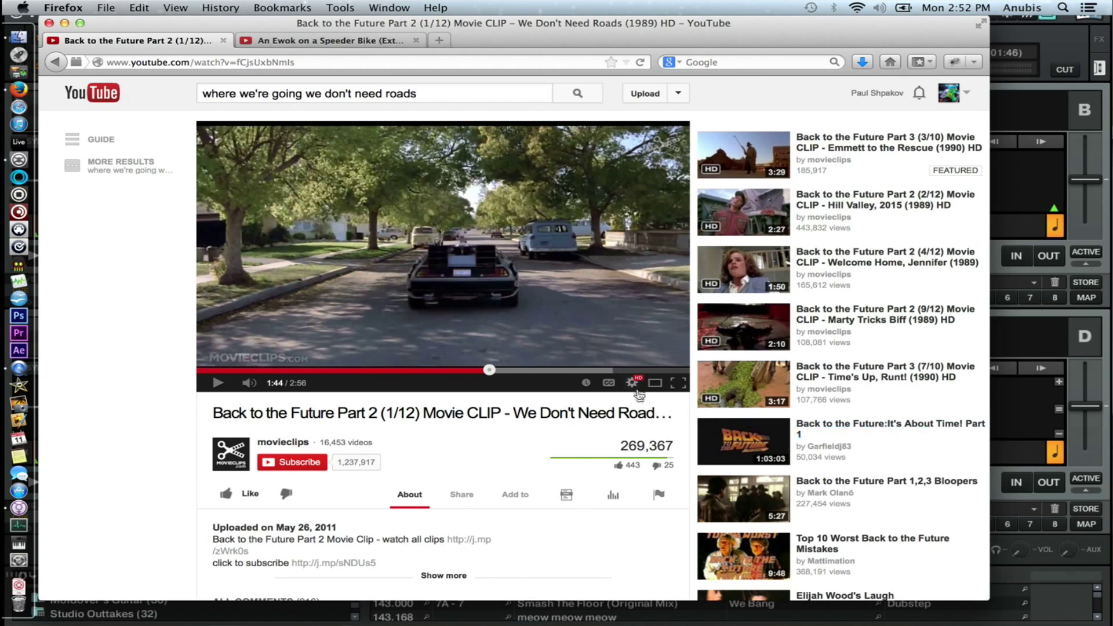
Check the Back to the Future video's quality setting, and play that clip and the Ewok speeder bike clip for the recorder
{"action": "left_click", "coordinate": [634, 384]}
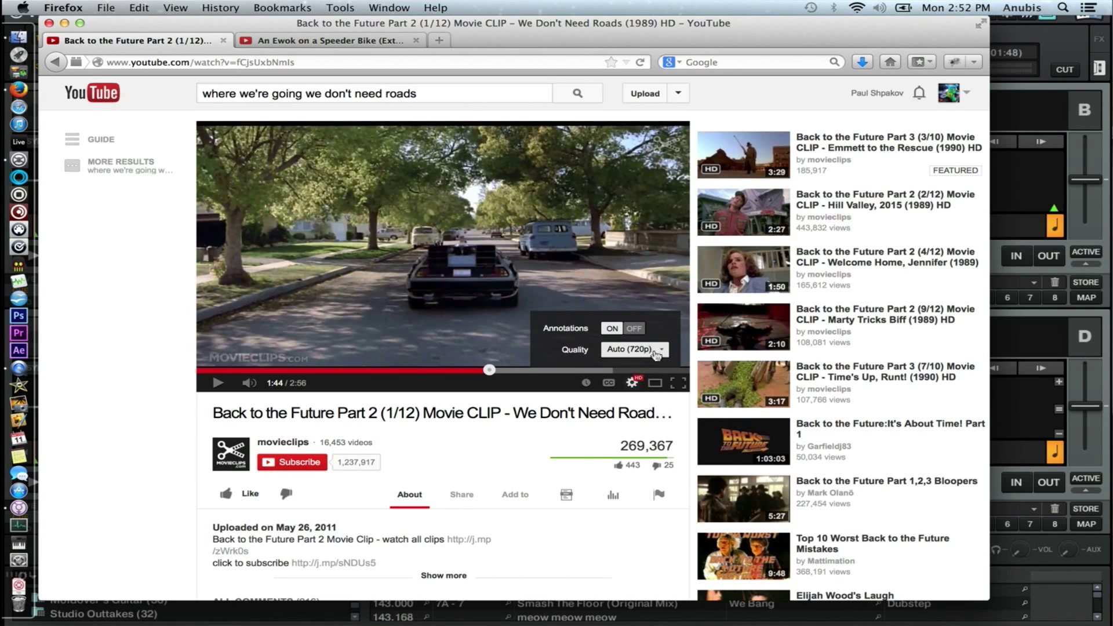
{"action": "left_click", "coordinate": [609, 401]}
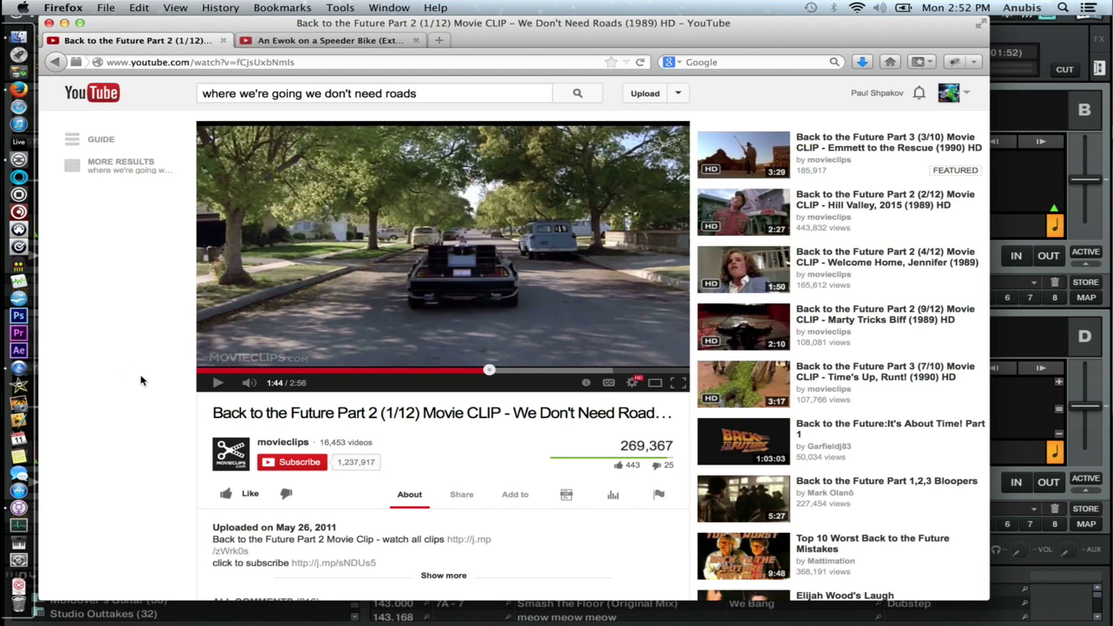
{"action": "left_click", "coordinate": [217, 383]}
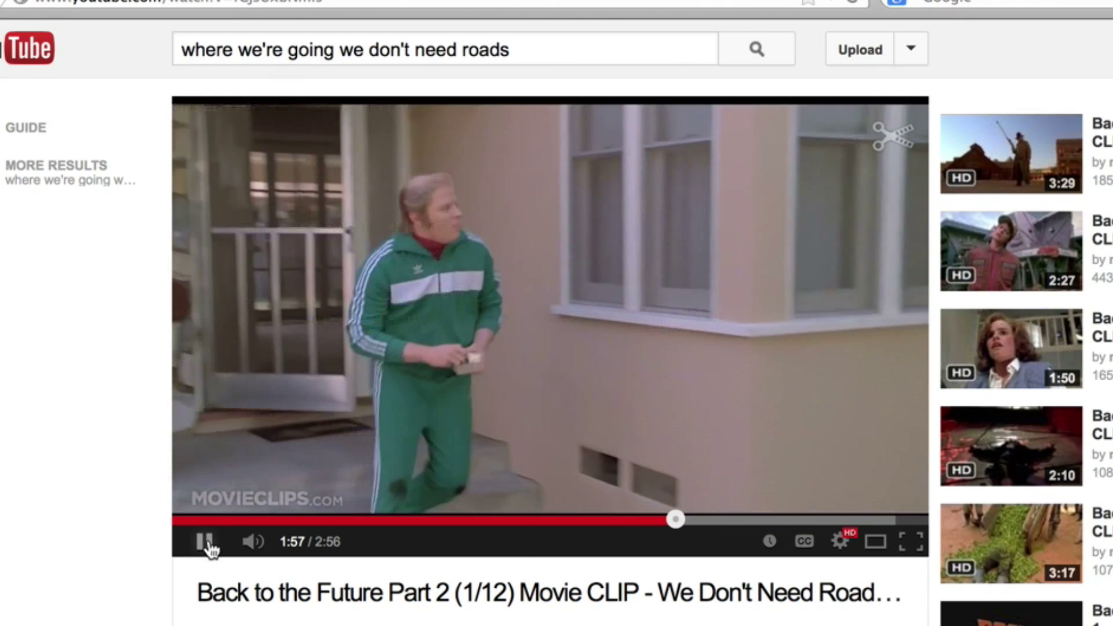
{"action": "left_click", "coordinate": [208, 544]}
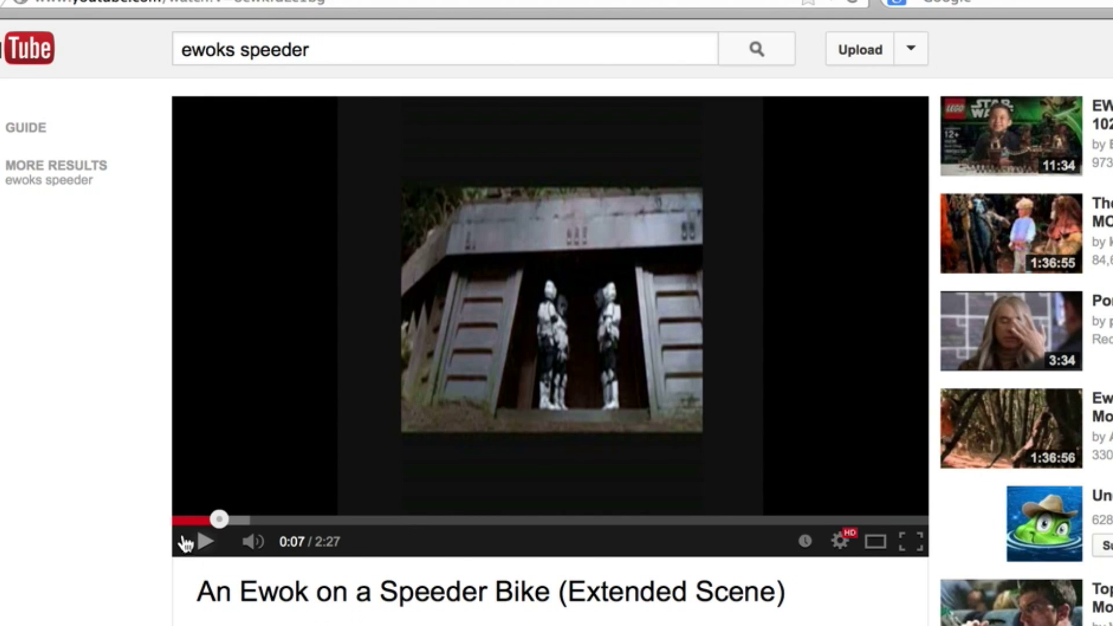
{"action": "left_click", "coordinate": [200, 545]}
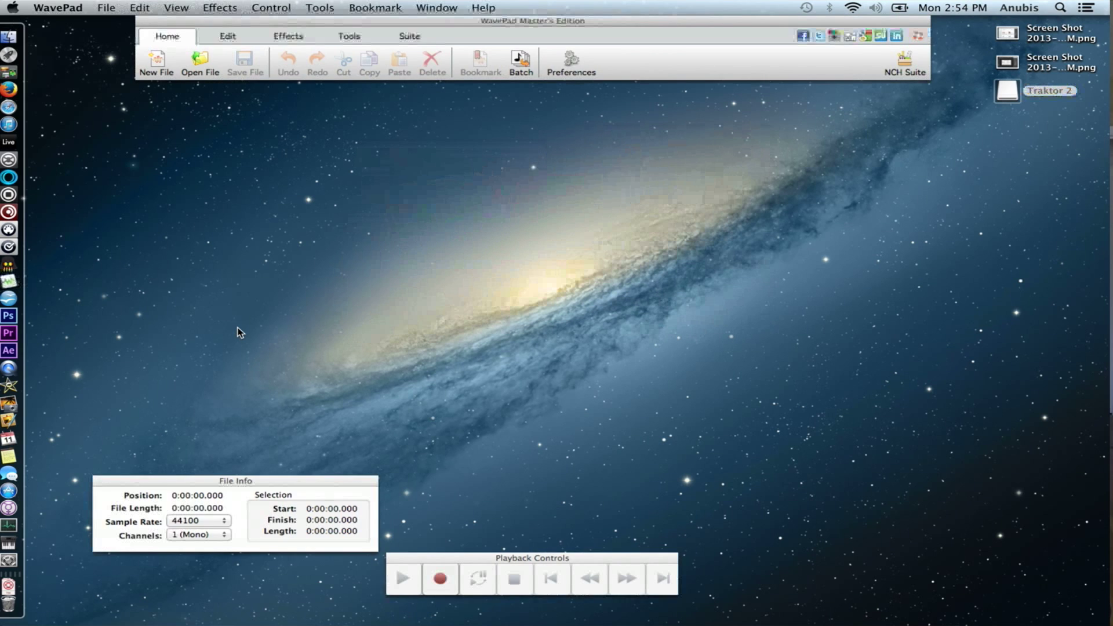
Open the recording 2013-11-11_14h50m47.wav in WavePad and delete the silence from its start to about 1:13.9
{"action": "key", "text": "super+o"}
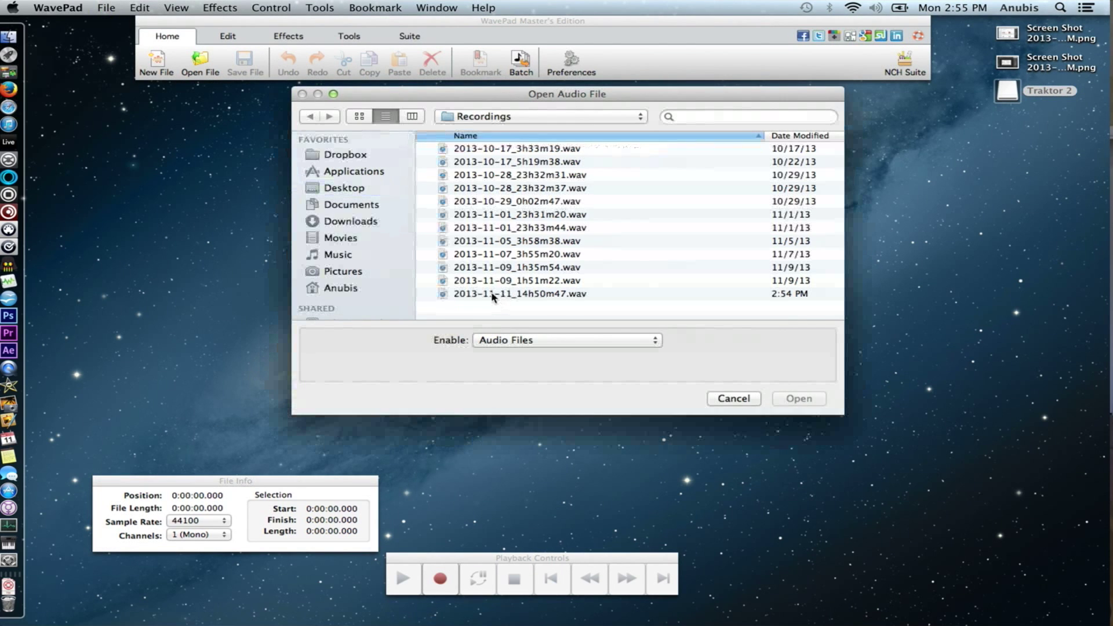
{"action": "double_click", "coordinate": [492, 294]}
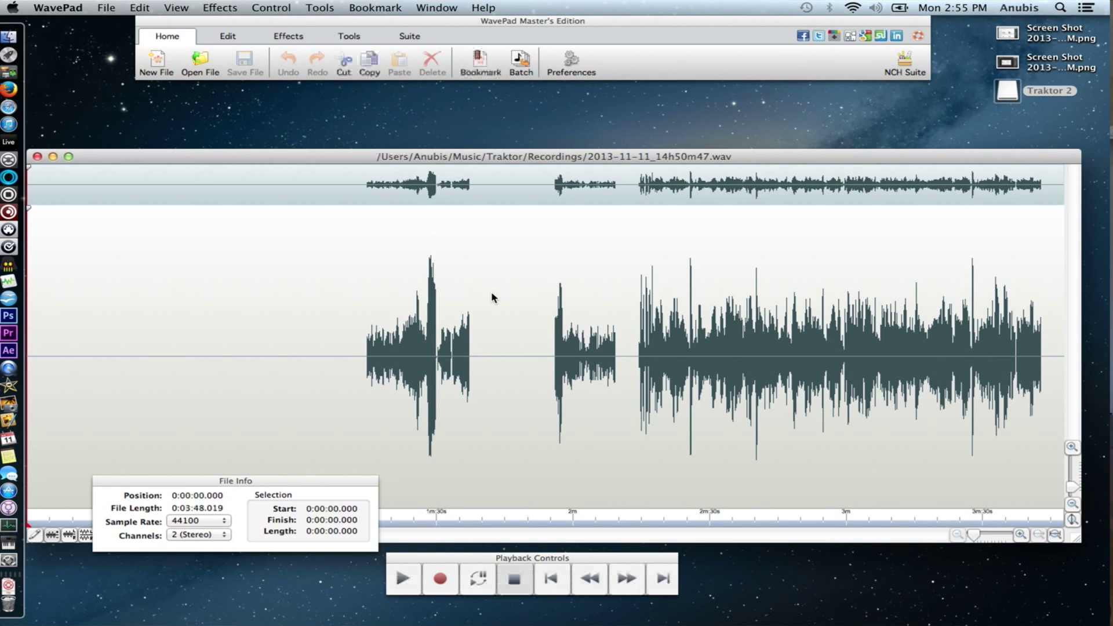
{"action": "left_click_drag", "start_coordinate": [363, 358], "coordinate": [28, 357]}
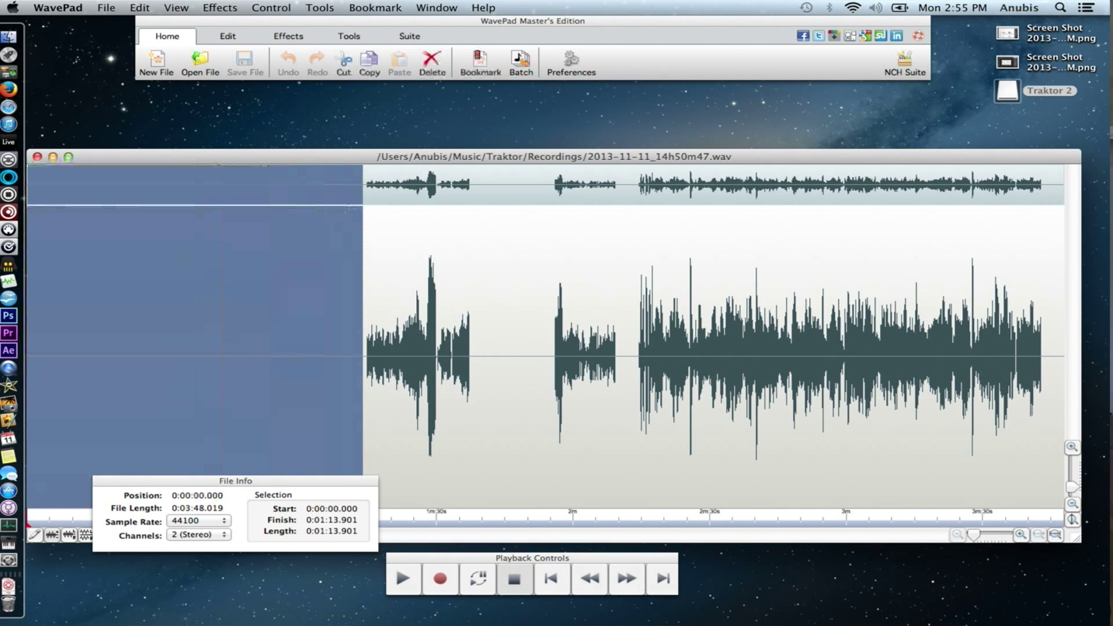
{"action": "left_click", "coordinate": [432, 64]}
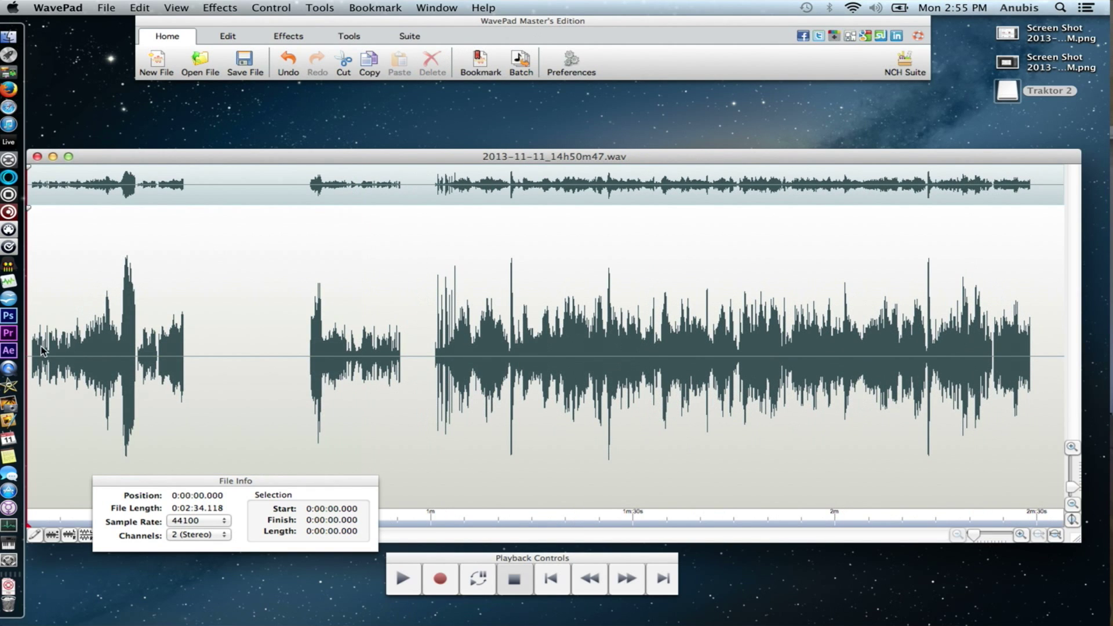
Find the wanted line in the second clip, delete all audio before it, and preview the new start of the recording
{"action": "key", "text": "space"}
{"action": "left_click", "coordinate": [312, 353]}
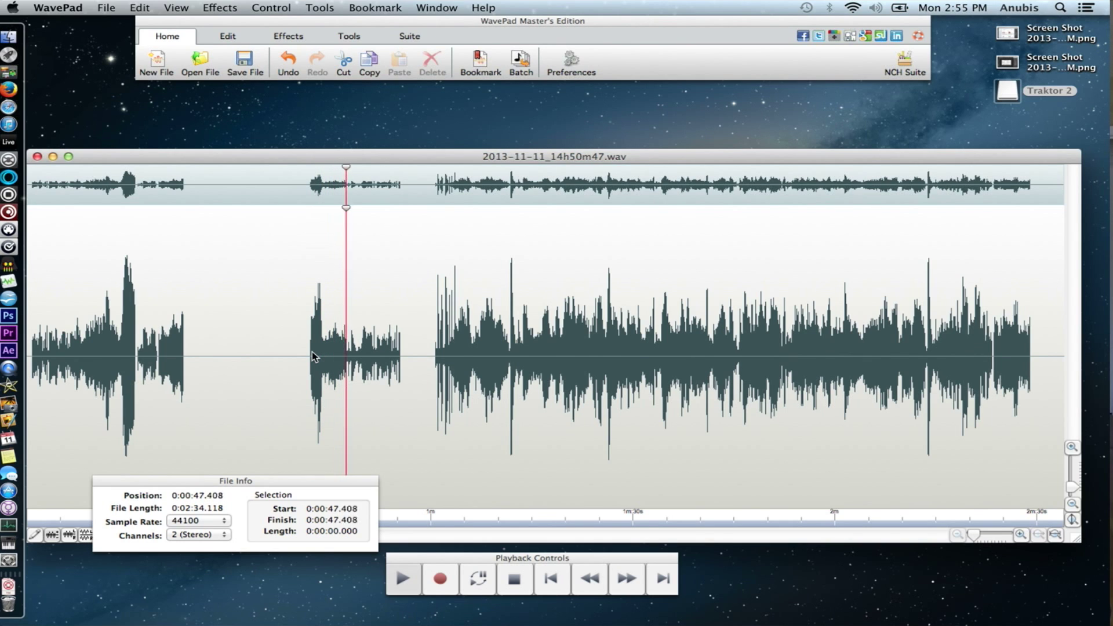
{"action": "key", "text": "space"}
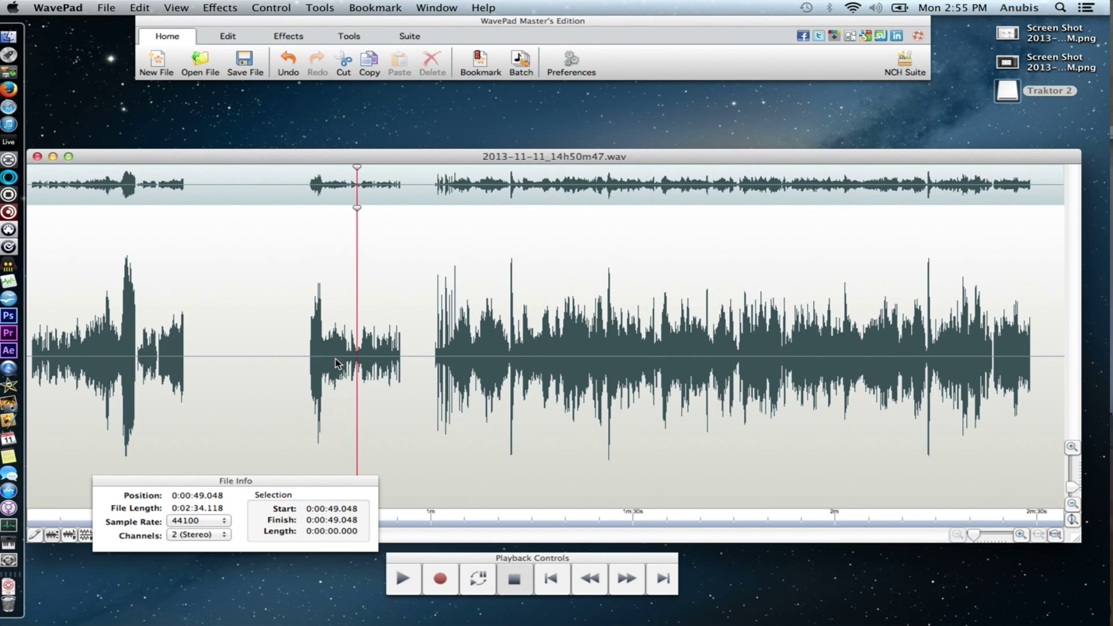
{"action": "left_click_drag", "start_coordinate": [348, 357], "coordinate": [27, 357]}
{"action": "left_click", "coordinate": [431, 62]}
{"action": "key", "text": "space"}
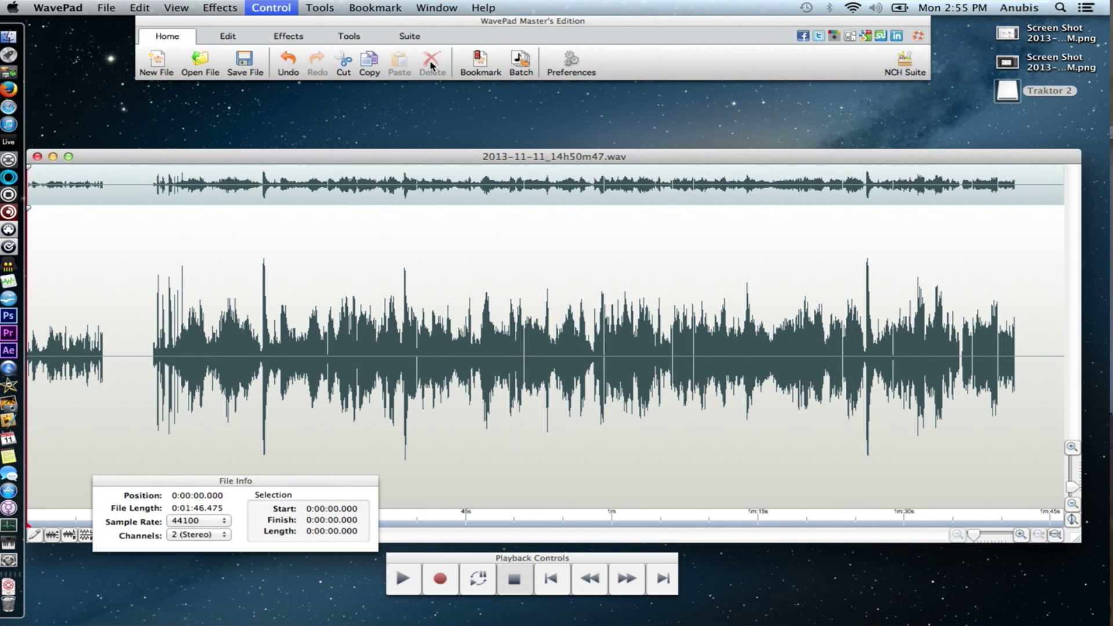
{"action": "key", "text": "space"}
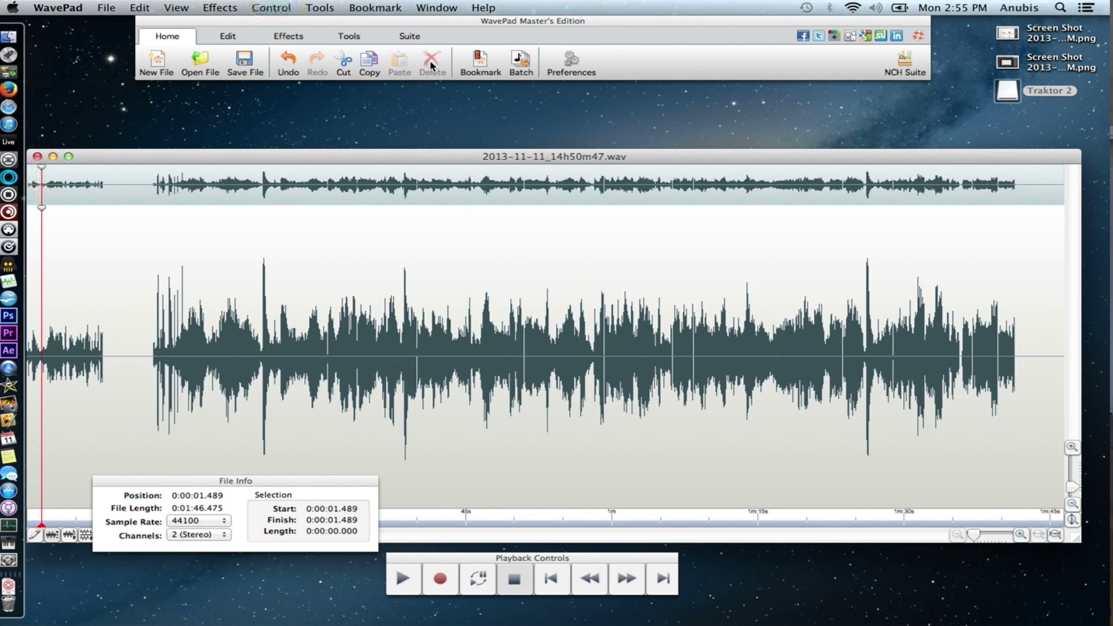
Amplify the first block of sound, from the start to about 7.9 seconds, with a gain of 400%
{"action": "left_click_drag", "start_coordinate": [104, 361], "coordinate": [27, 356]}
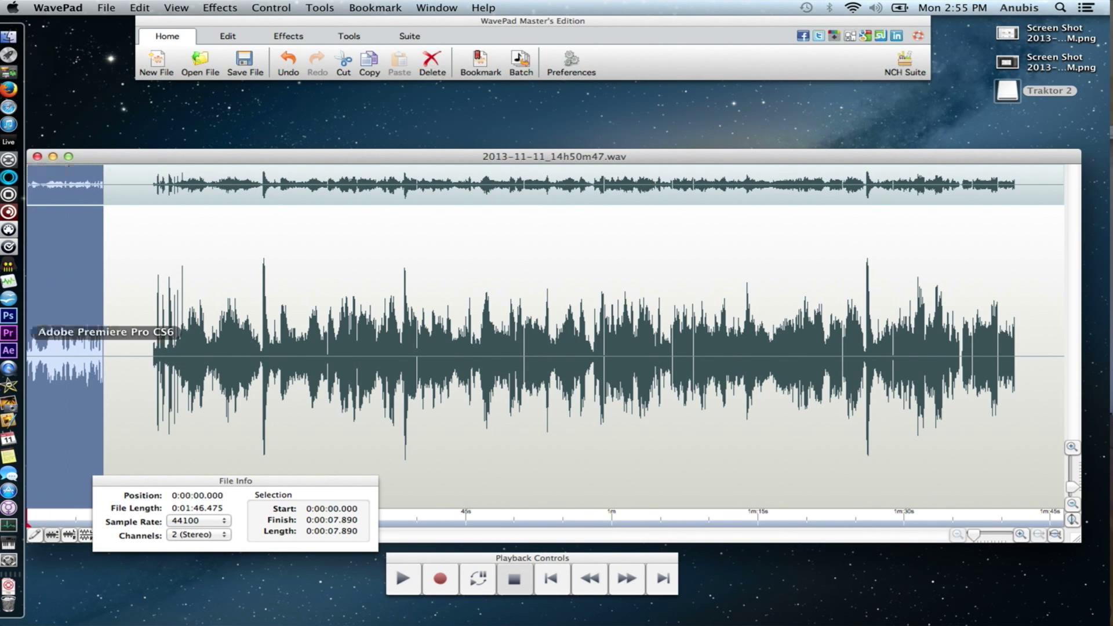
{"action": "left_click", "coordinate": [220, 8]}
{"action": "left_click", "coordinate": [234, 25]}
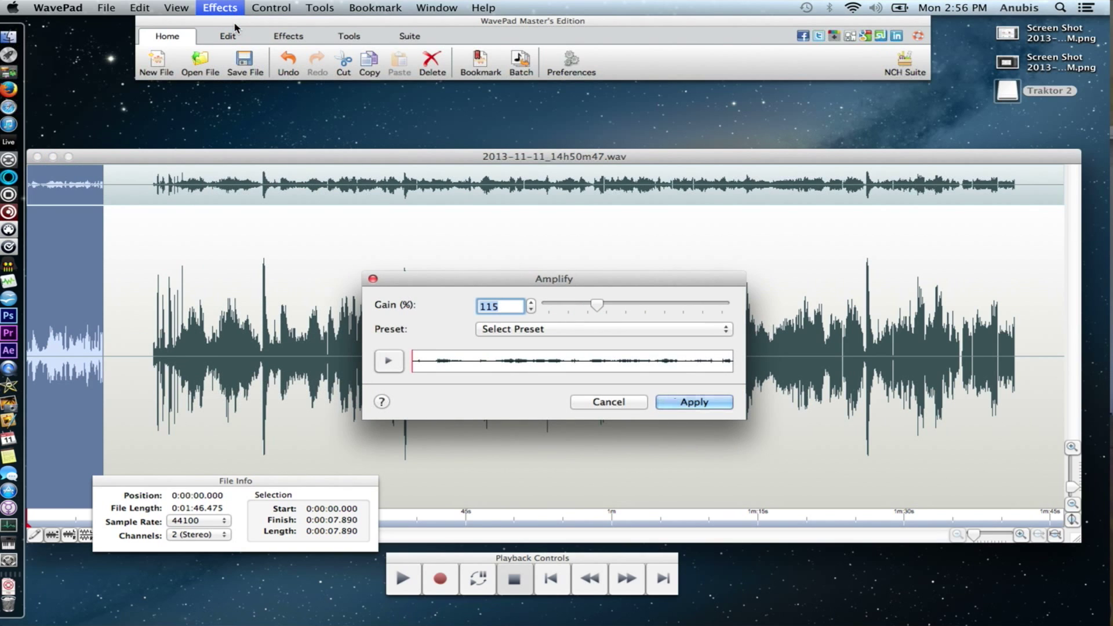
{"action": "type", "text": "400"}
{"action": "key", "text": "Return"}
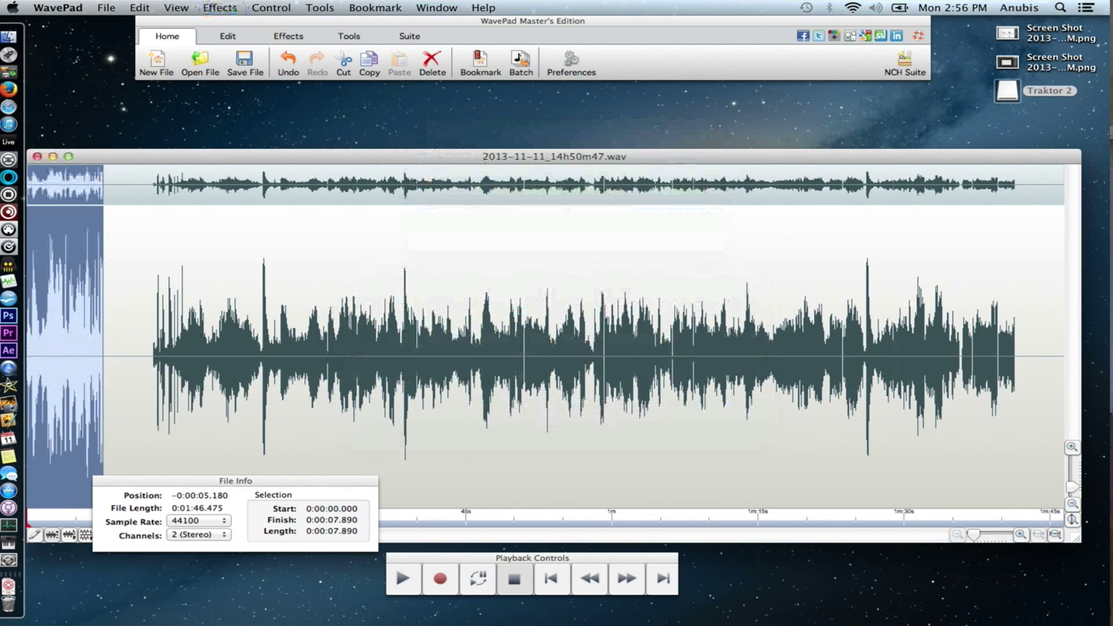
Play back the opening of the amplified sample from about 0.3 seconds to examine where the wanted sound starts
{"action": "scroll", "coordinate": [408, 346], "scroll_direction": "up", "scroll_amount": 4}
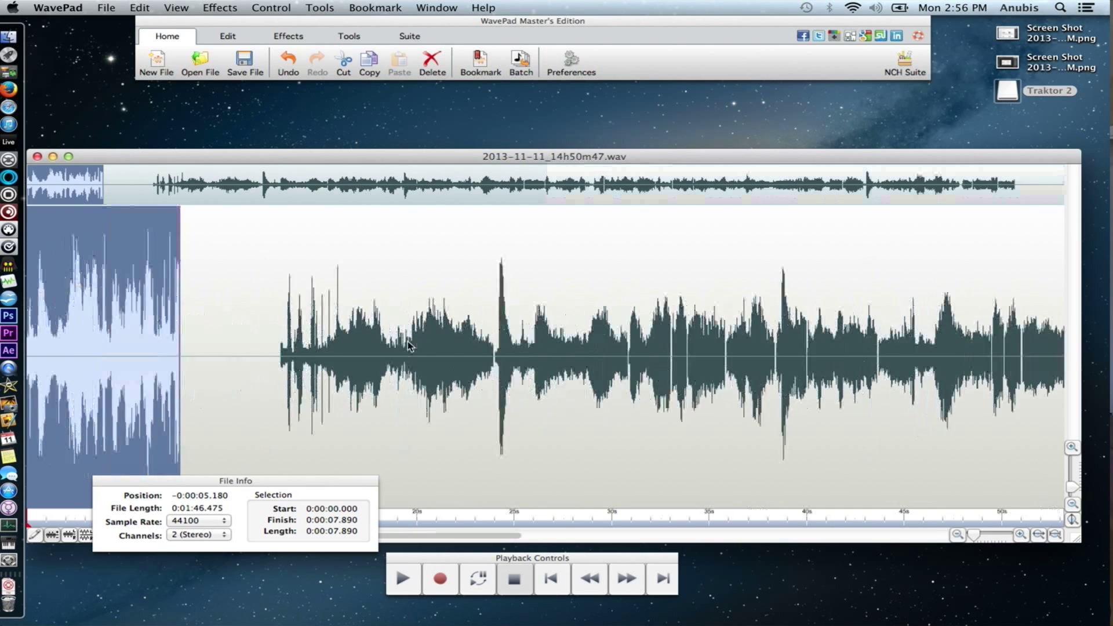
{"action": "left_click", "coordinate": [49, 328]}
{"action": "key", "text": "space"}
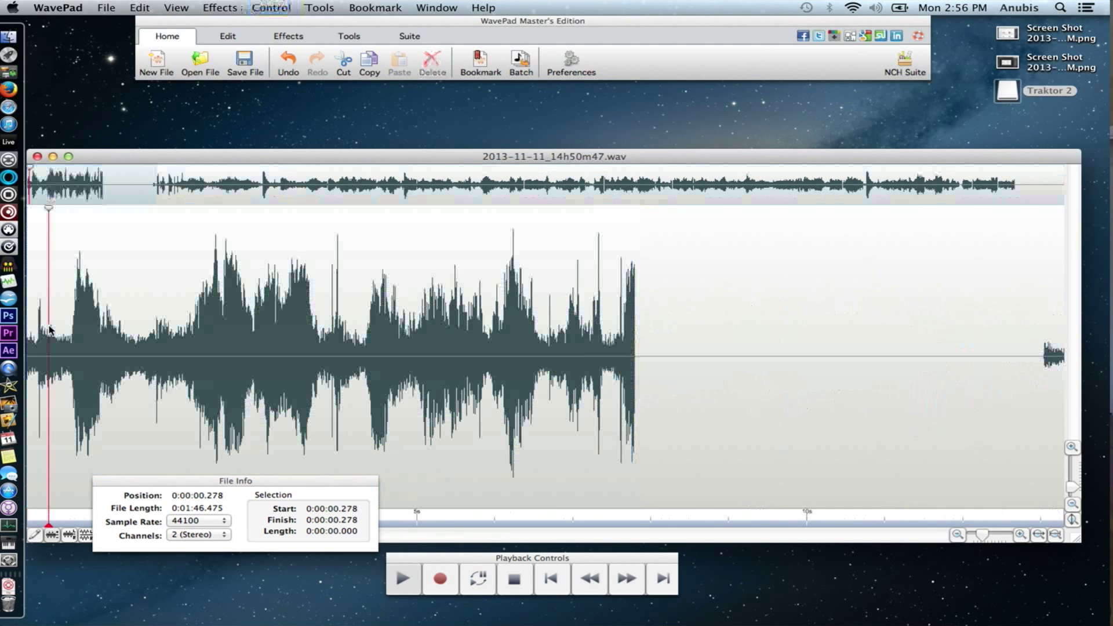
{"action": "key", "text": "space"}
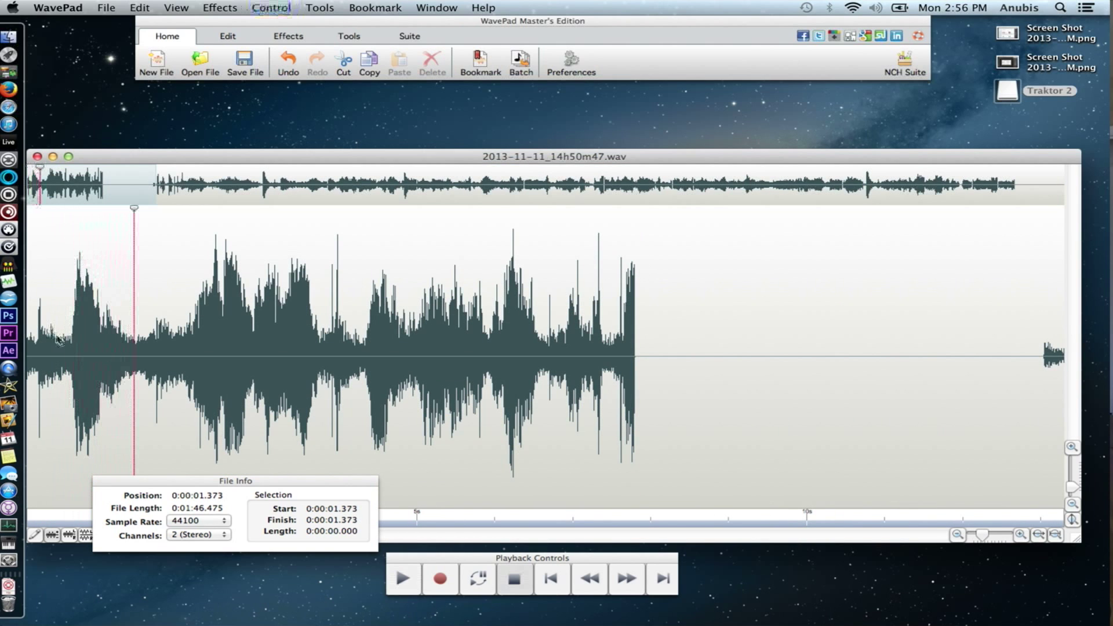
{"action": "key", "text": "space"}
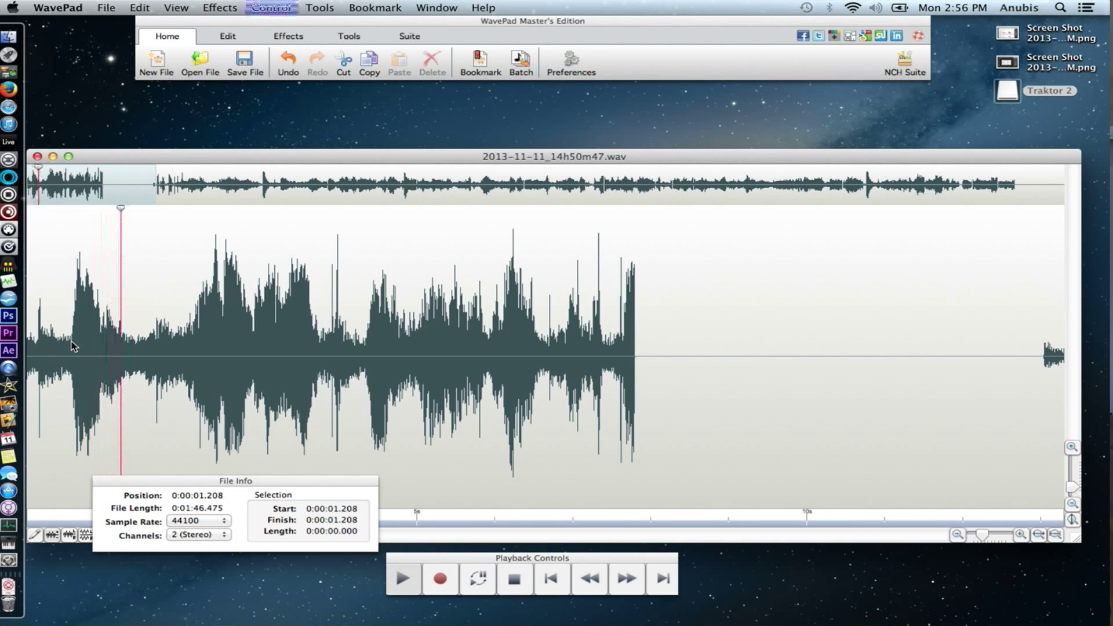
Delete the unwanted opening of the recording, from the start to about 0.58 seconds, and preview the new beginning
{"action": "key", "text": "space"}
{"action": "left_click_drag", "start_coordinate": [72, 346], "coordinate": [27, 346]}
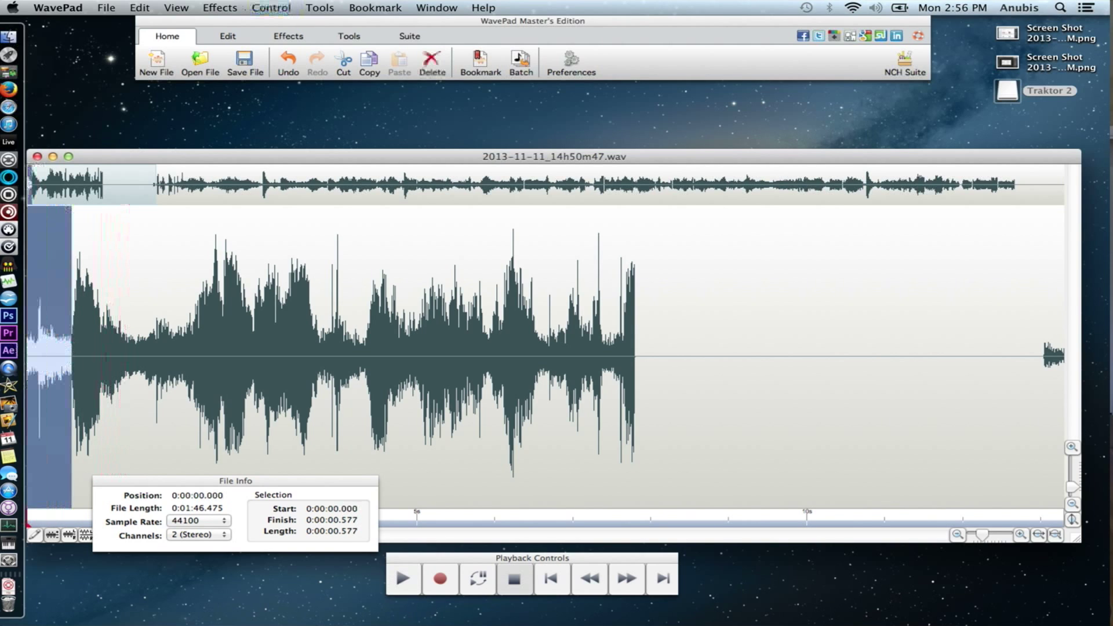
{"action": "left_click", "coordinate": [430, 64]}
{"action": "key", "text": "space"}
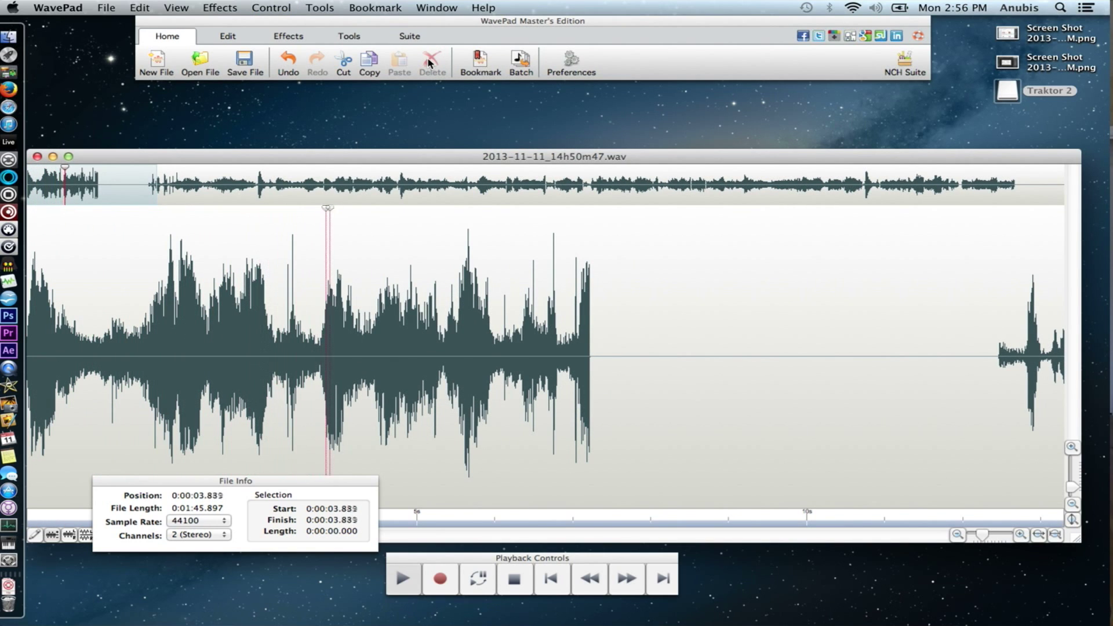
Delete the tail of the first sound block and the silence just after it, from about 5.33 to 7.42 seconds
{"action": "key", "text": "space"}
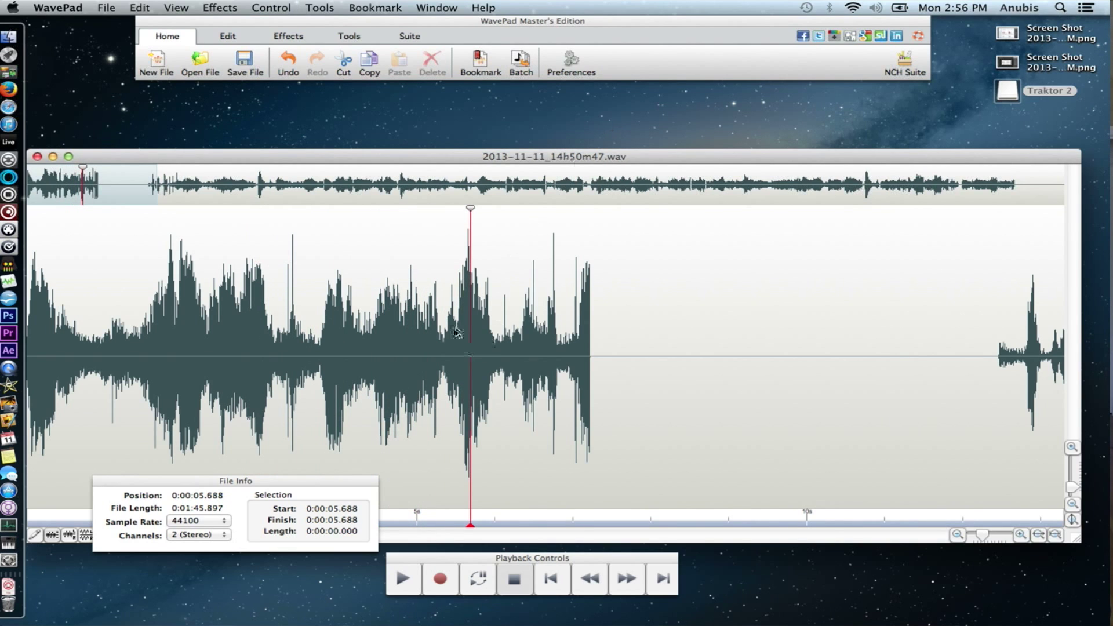
{"action": "left_click_drag", "start_coordinate": [443, 347], "coordinate": [607, 349]}
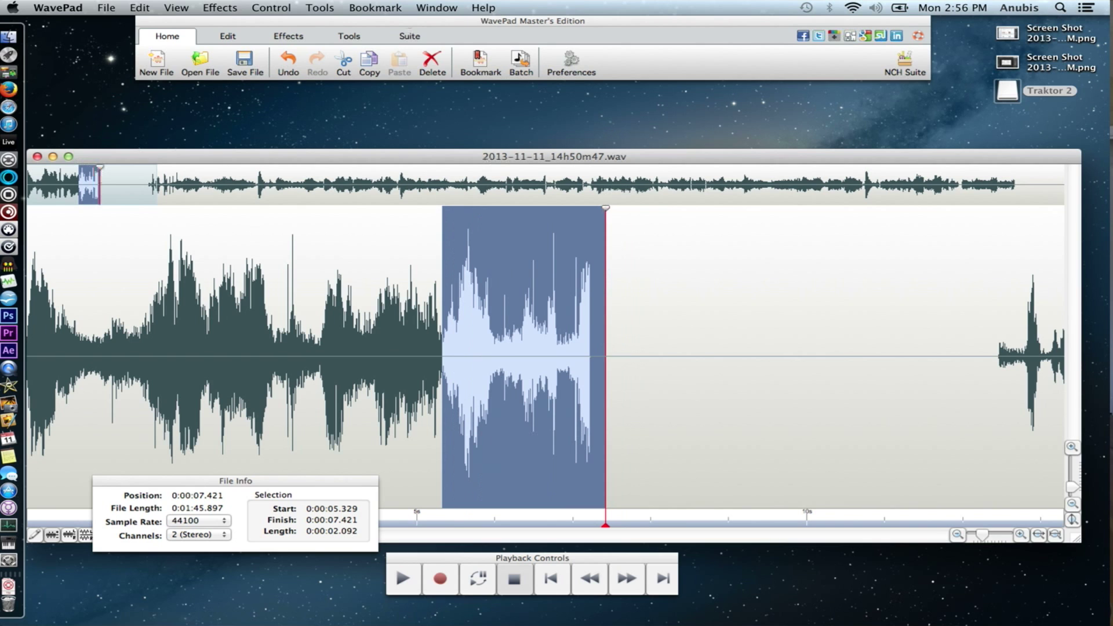
{"action": "left_click", "coordinate": [432, 63]}
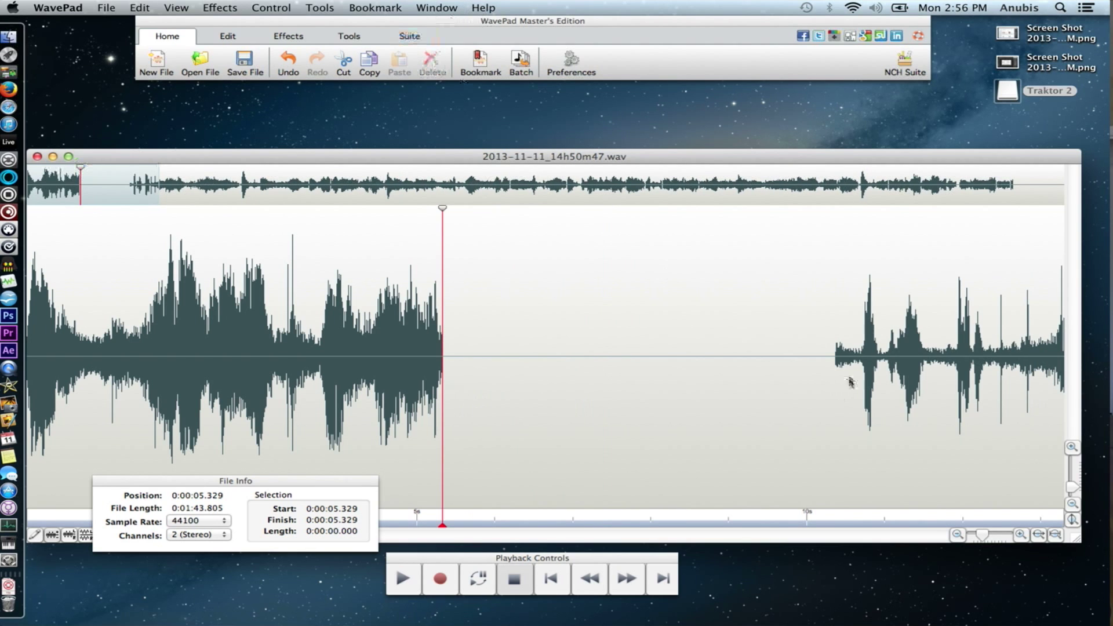
Find the wanted line near 44 seconds in the next clip and delete the audio before it, from about 10.1 to 43.7 seconds
{"action": "left_click", "coordinate": [832, 359]}
{"action": "key", "text": "super+minus"}
{"action": "key", "text": "super+minus"}
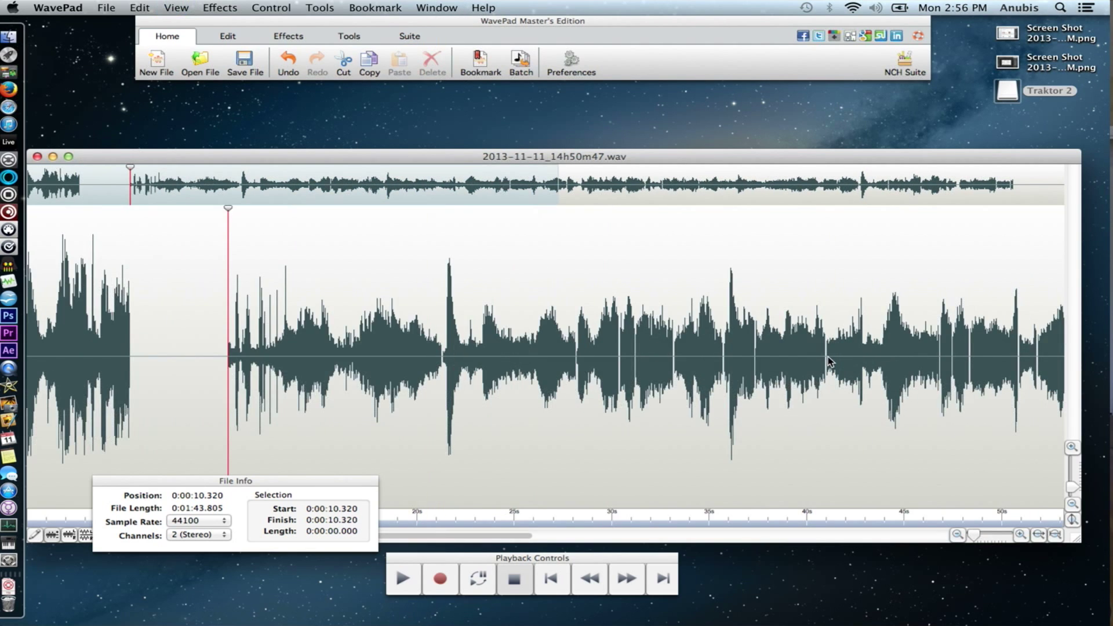
{"action": "scroll", "coordinate": [531, 382], "scroll_direction": "right", "scroll_amount": 5}
{"action": "left_click", "coordinate": [453, 356]}
{"action": "key", "text": "space"}
{"action": "key", "text": "space"}
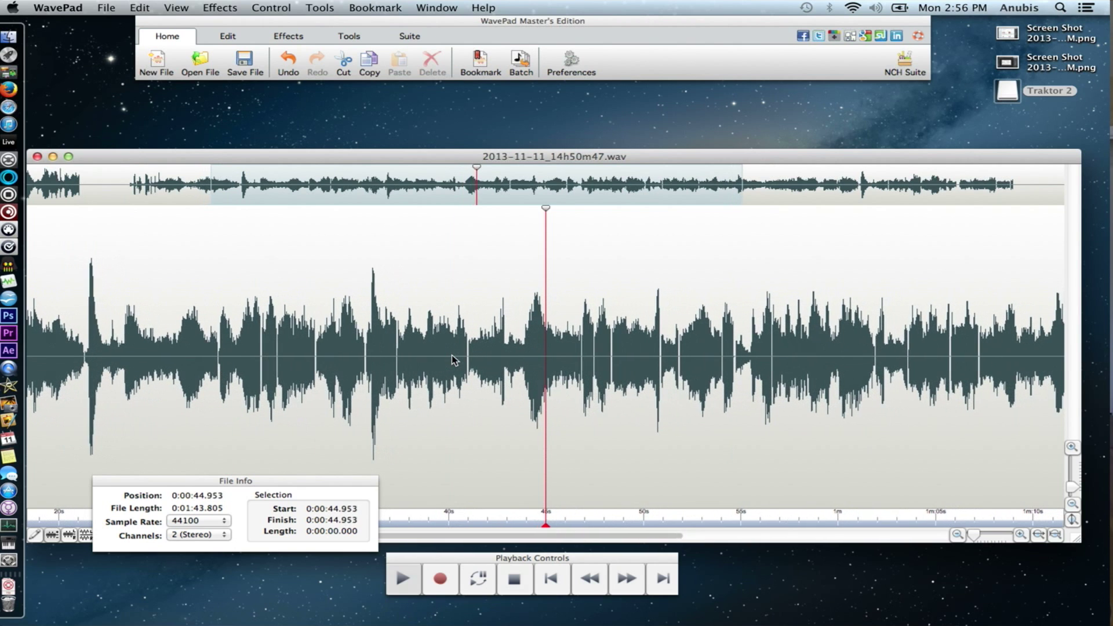
{"action": "key", "text": "space"}
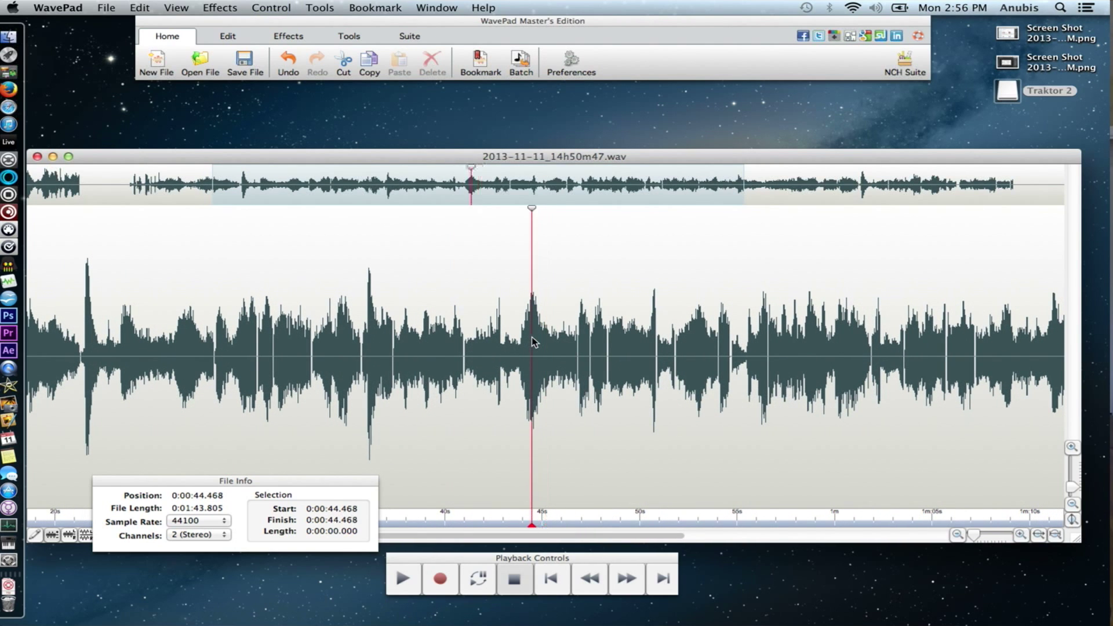
{"action": "left_click", "coordinate": [523, 356]}
{"action": "key", "text": "space"}
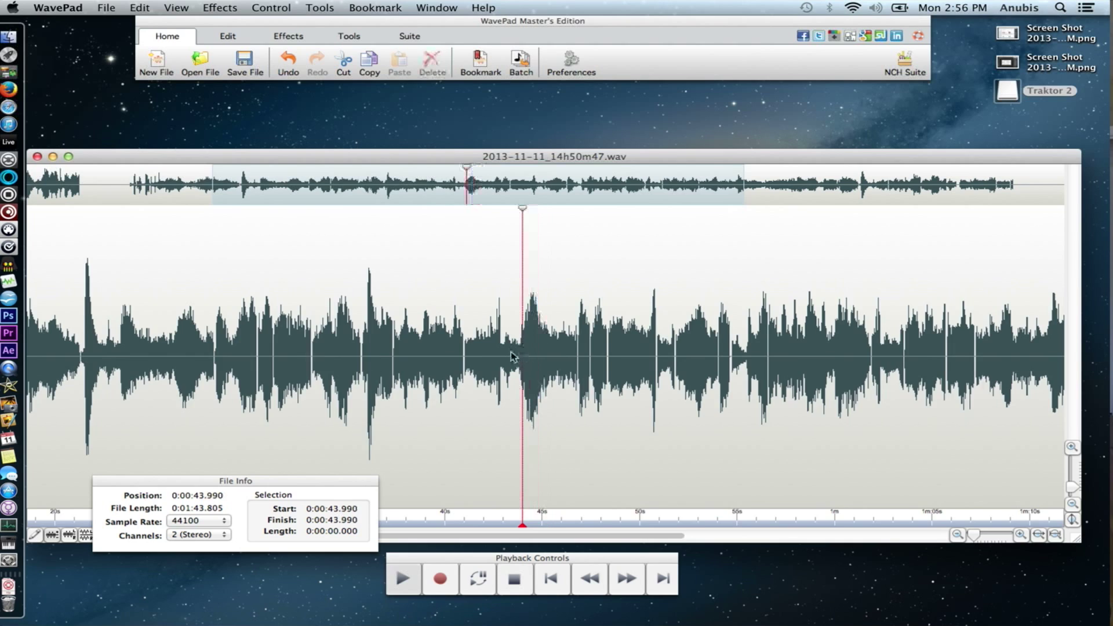
{"action": "key", "text": "space"}
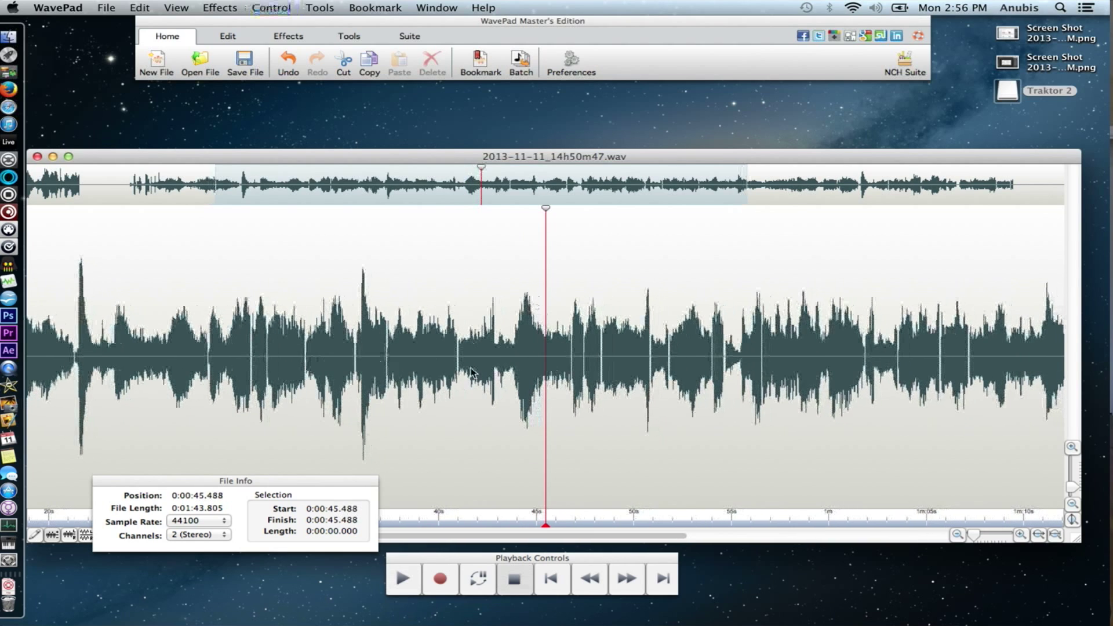
{"action": "left_click_drag", "start_coordinate": [511, 357], "coordinate": [155, 349]}
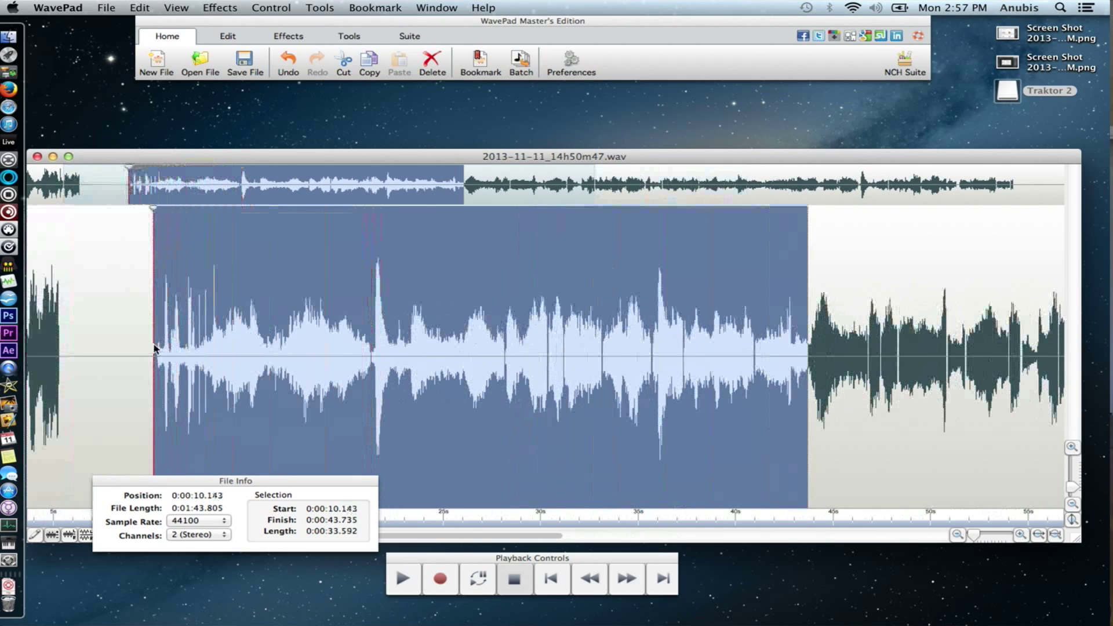
{"action": "left_click", "coordinate": [432, 58]}
Preview the clip after the gap and delete the unwanted audio between its wanted lines
{"action": "scroll", "coordinate": [574, 346], "scroll_direction": "up", "scroll_amount": 1}
{"action": "key", "text": "space"}
{"action": "key", "text": "Delete"}
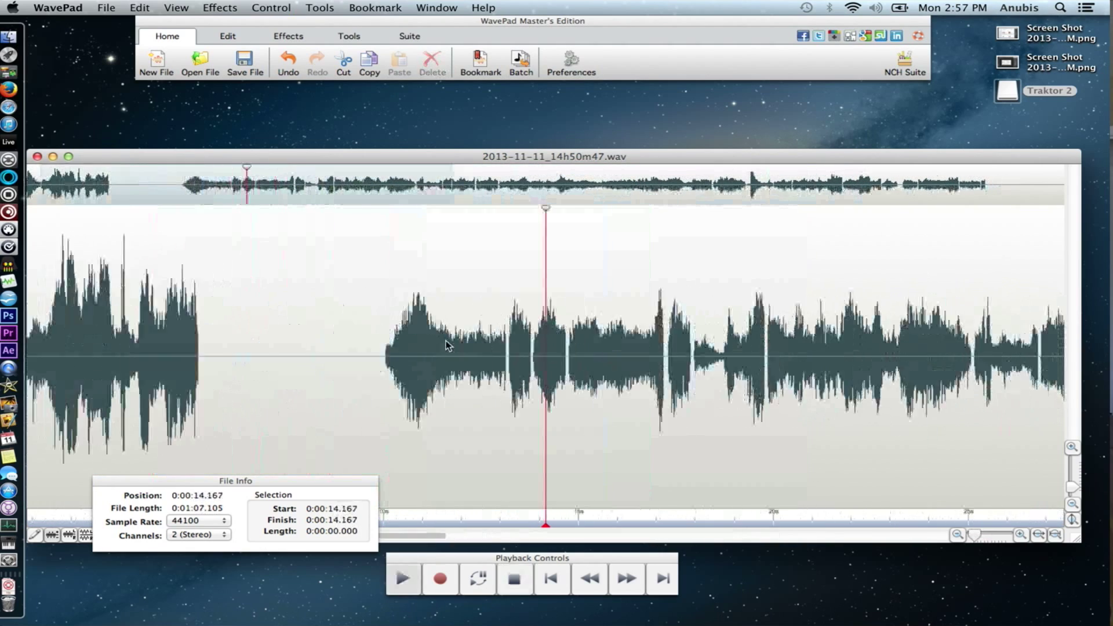
{"action": "left_click_drag", "start_coordinate": [480, 348], "coordinate": [512, 347]}
{"action": "key", "text": "Delete"}
{"action": "key", "text": "Delete"}
{"action": "left_click", "coordinate": [432, 65]}
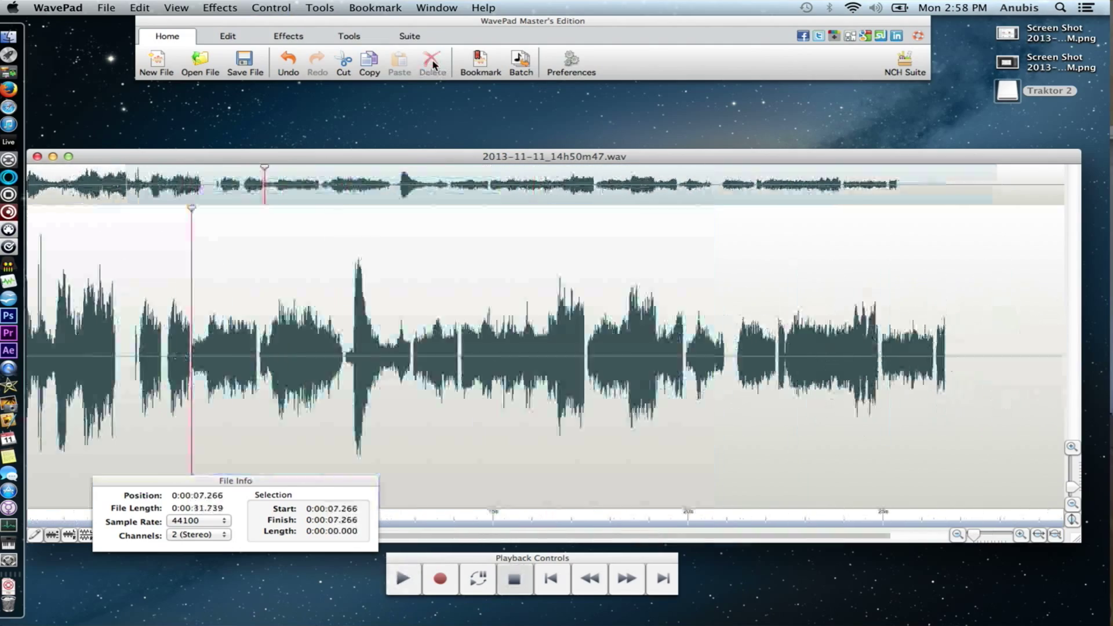
Delete two more unwanted sections of the recording beyond the 7.3-second mark
{"action": "left_click_drag", "start_coordinate": [256, 348], "coordinate": [343, 348]}
{"action": "left_click", "coordinate": [432, 62]}
{"action": "left_click_drag", "start_coordinate": [428, 348], "coordinate": [559, 356]}
{"action": "left_click", "coordinate": [432, 59]}
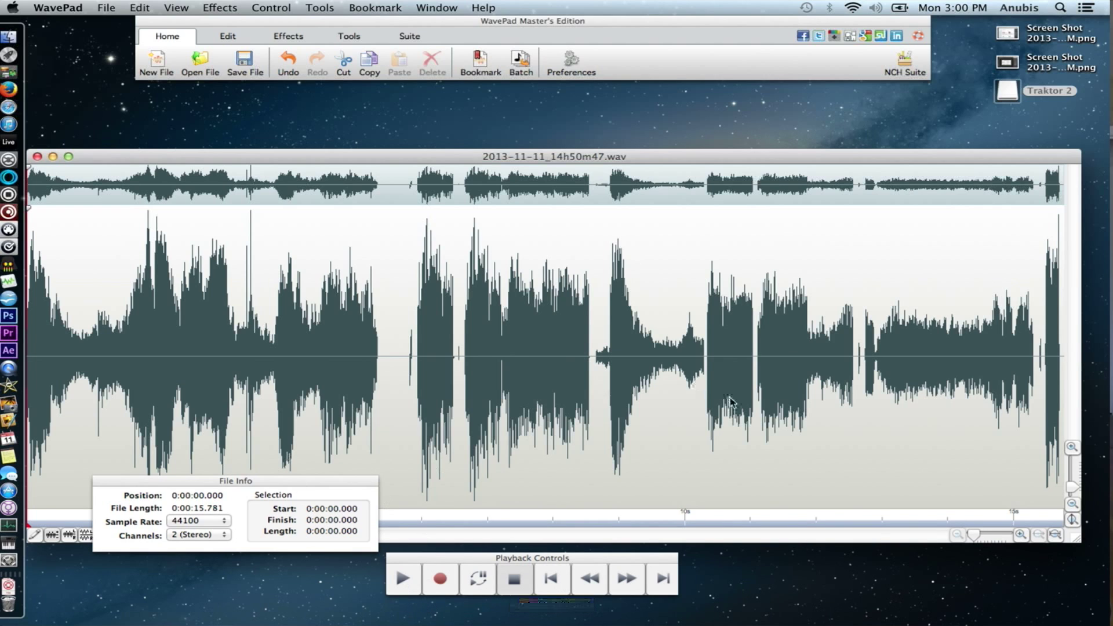
Preview the edited recording and amplify its quieter section from about 10.3 to 15.4 seconds
{"action": "key", "text": "space"}
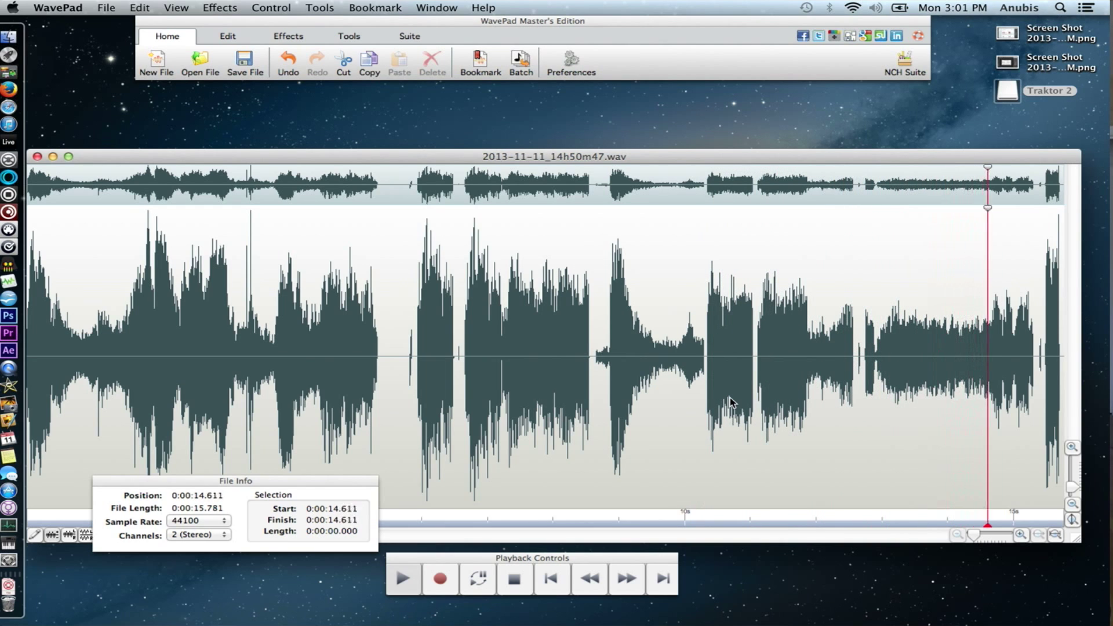
{"action": "key", "text": "space"}
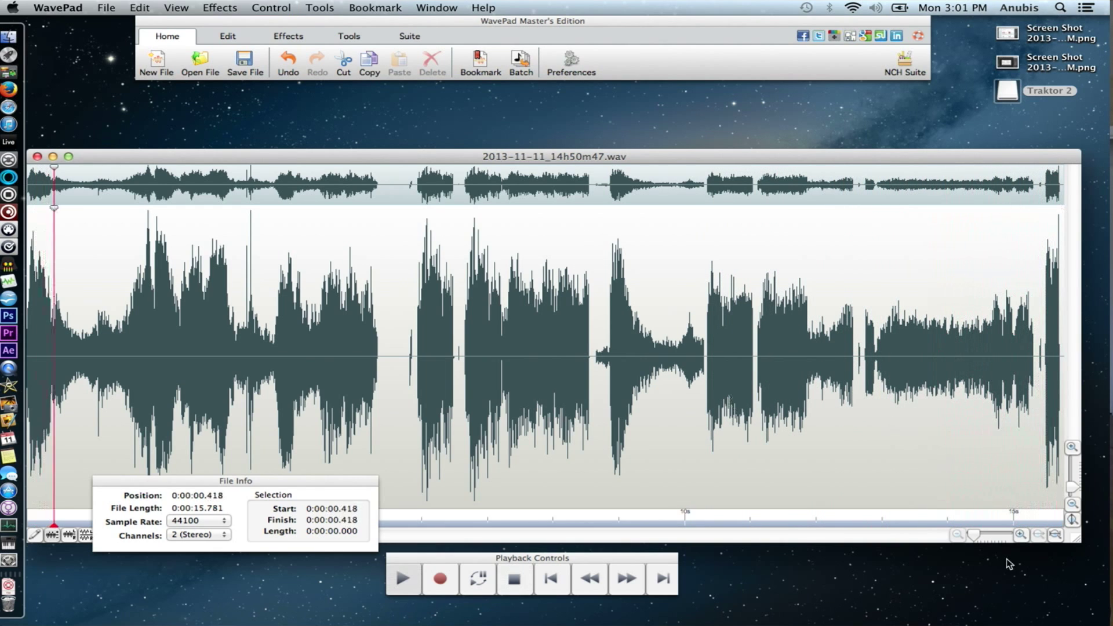
{"action": "key", "text": "space"}
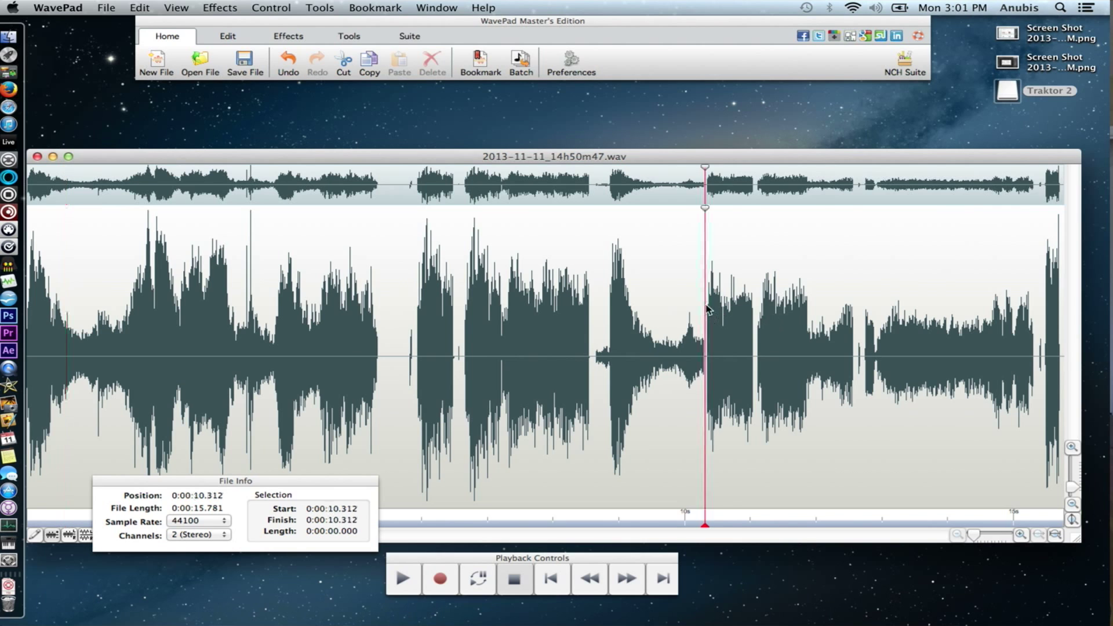
{"action": "left_click_drag", "start_coordinate": [707, 309], "coordinate": [1036, 359]}
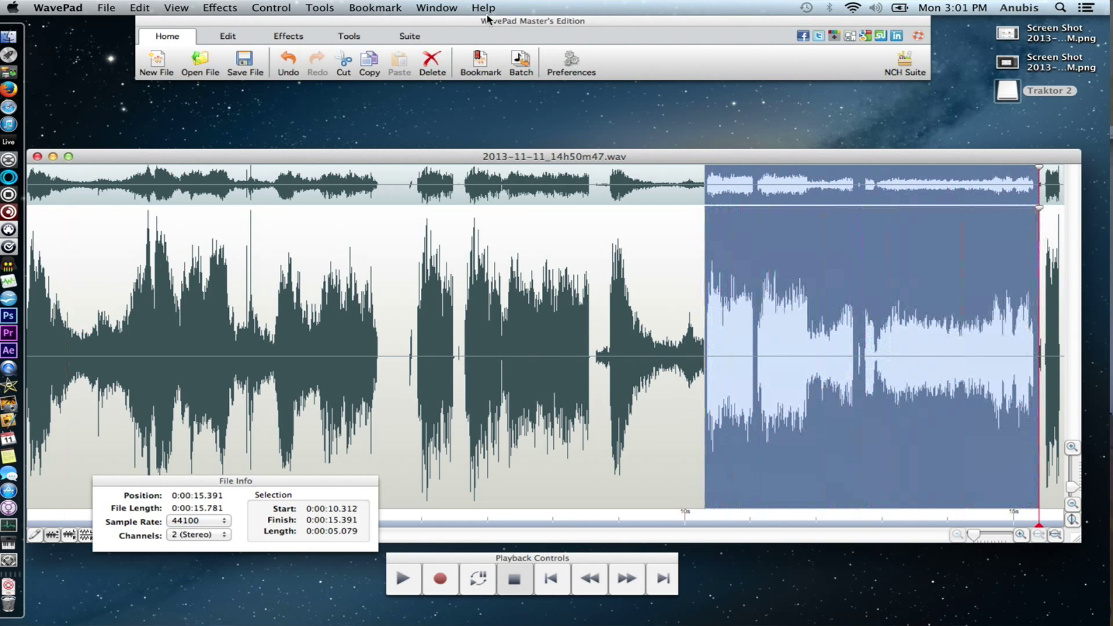
{"action": "left_click", "coordinate": [220, 7]}
{"action": "left_click", "coordinate": [229, 20]}
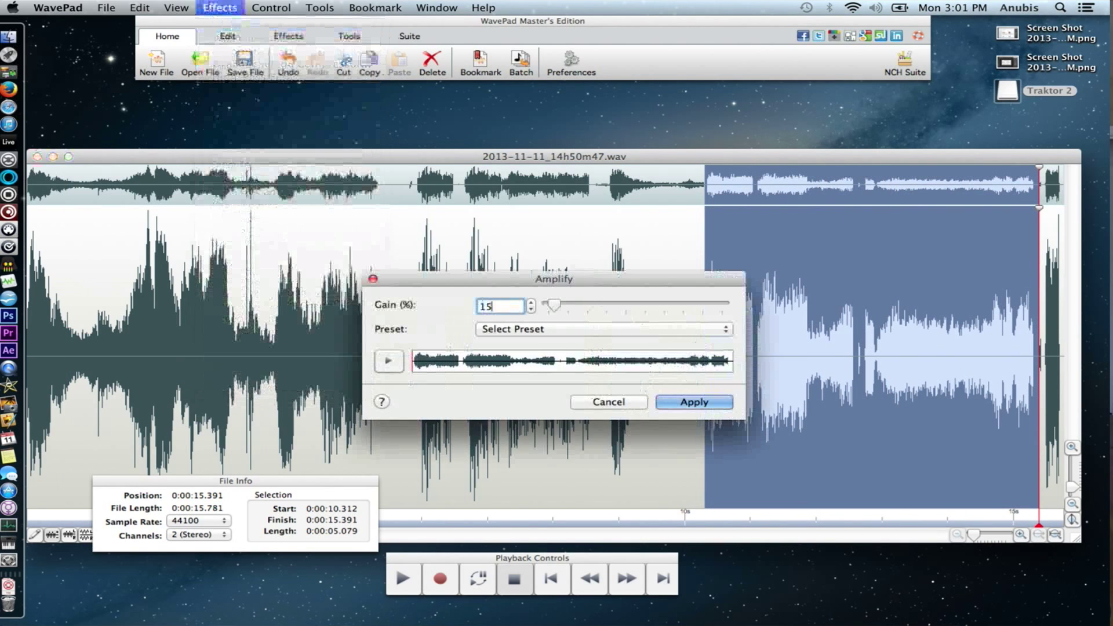
{"action": "key", "text": "Return"}
{"action": "left_click", "coordinate": [474, 325]}
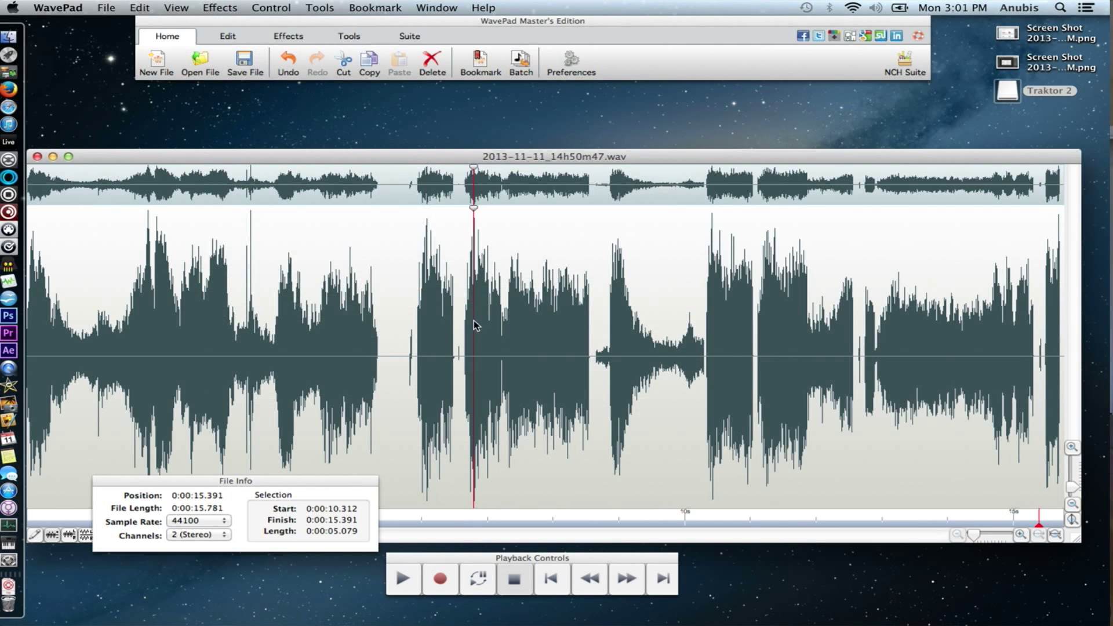
Save the recording as roads and lasers.mp3 with high-quality constant 320 kbps stereo encoding, and quit the editor
{"action": "left_click", "coordinate": [106, 8]}
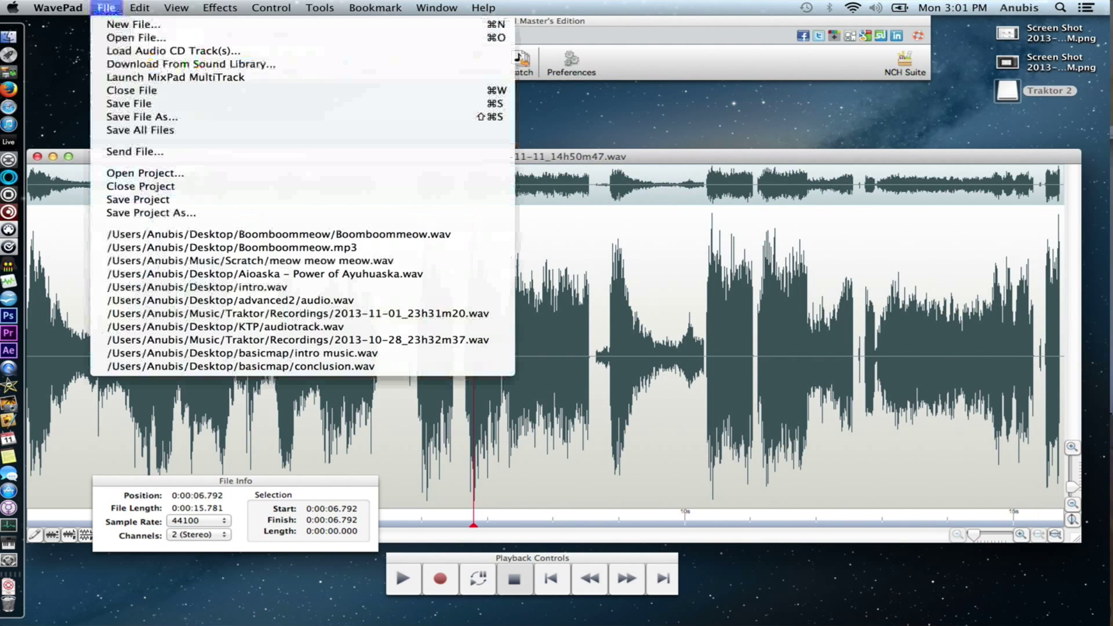
{"action": "left_click", "coordinate": [127, 117]}
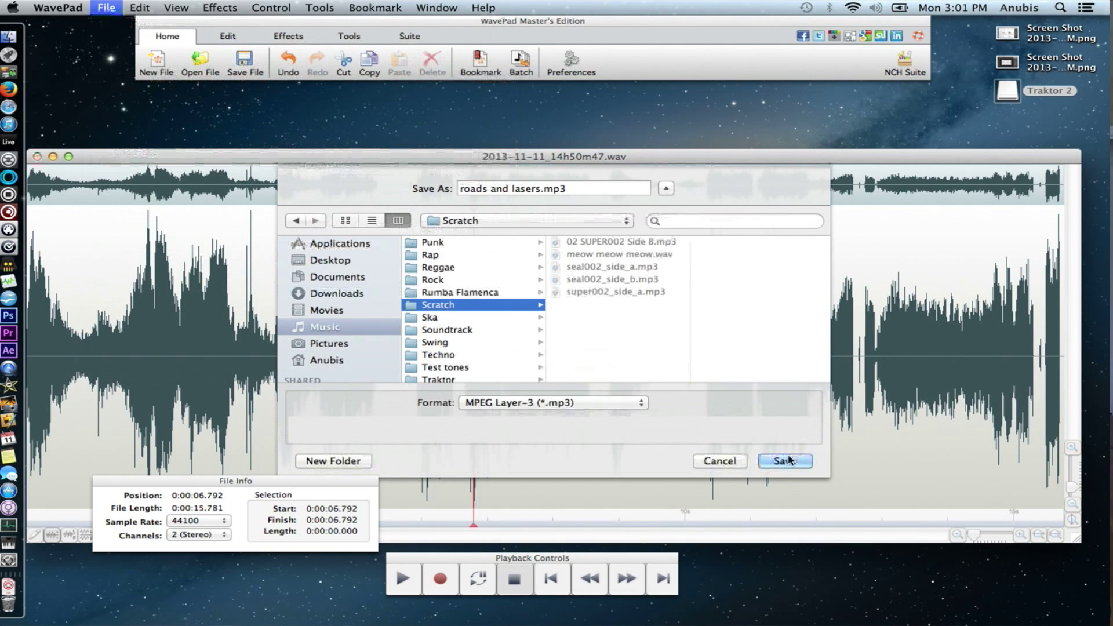
{"action": "left_click", "coordinate": [786, 461]}
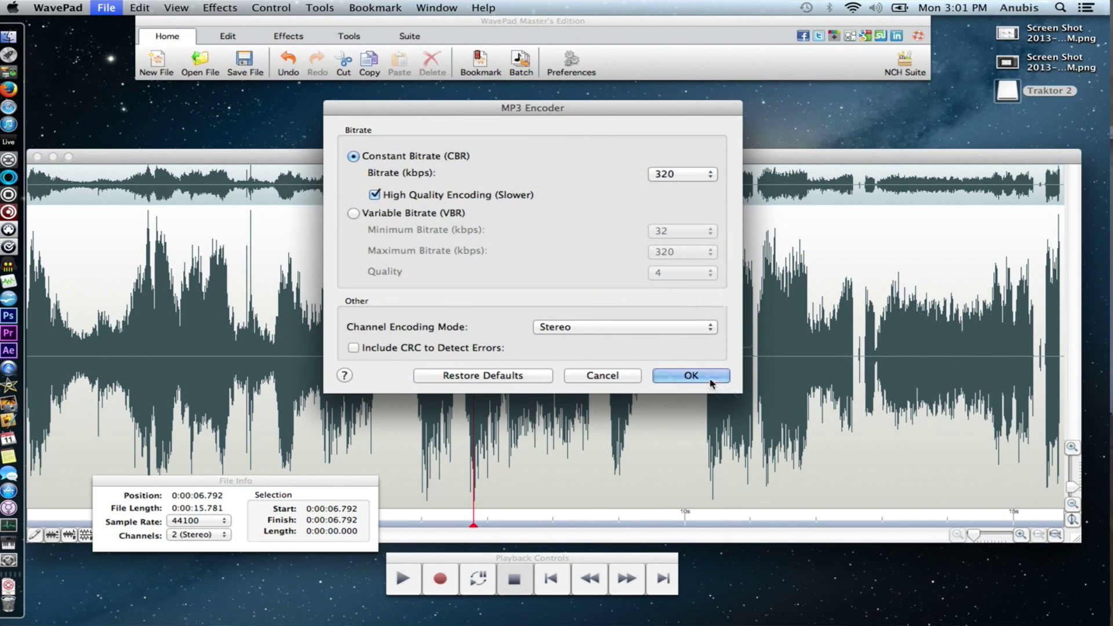
{"action": "left_click", "coordinate": [691, 375]}
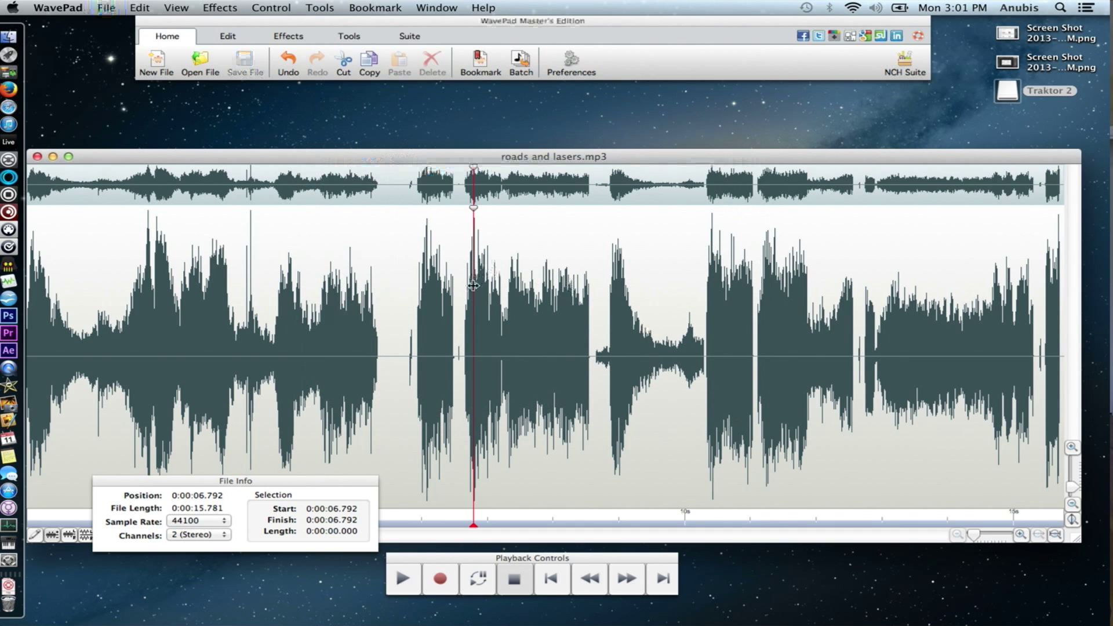
{"action": "key", "text": "super+q"}
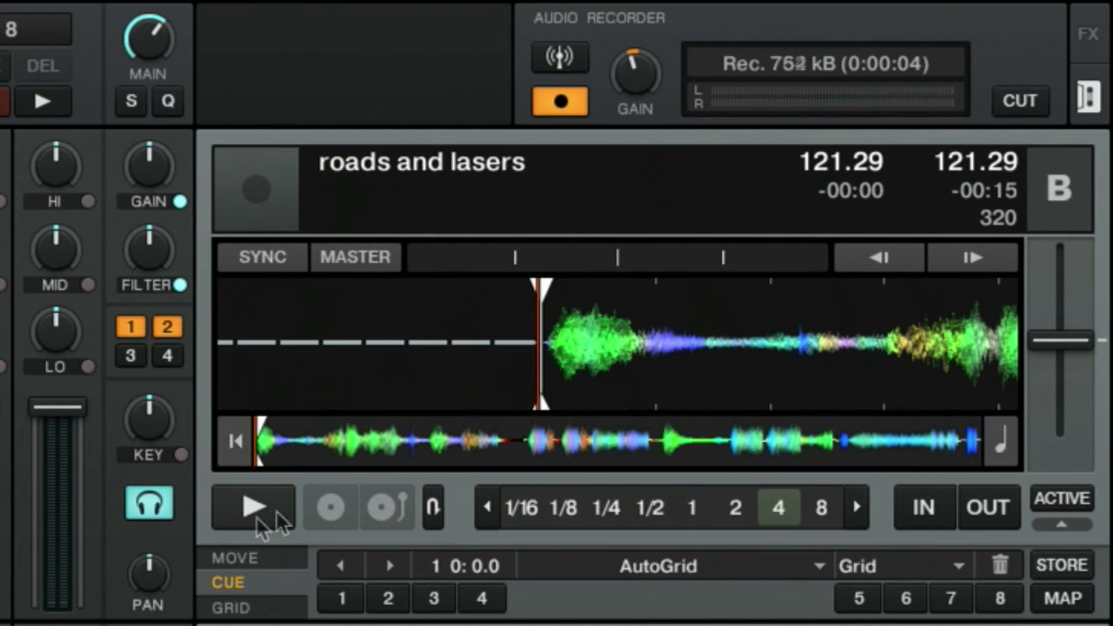
In Traktor, play roads and lasers on deck B, stop it near the beginning, and set hotcue 1 at the first sound
{"action": "left_click", "coordinate": [251, 513]}
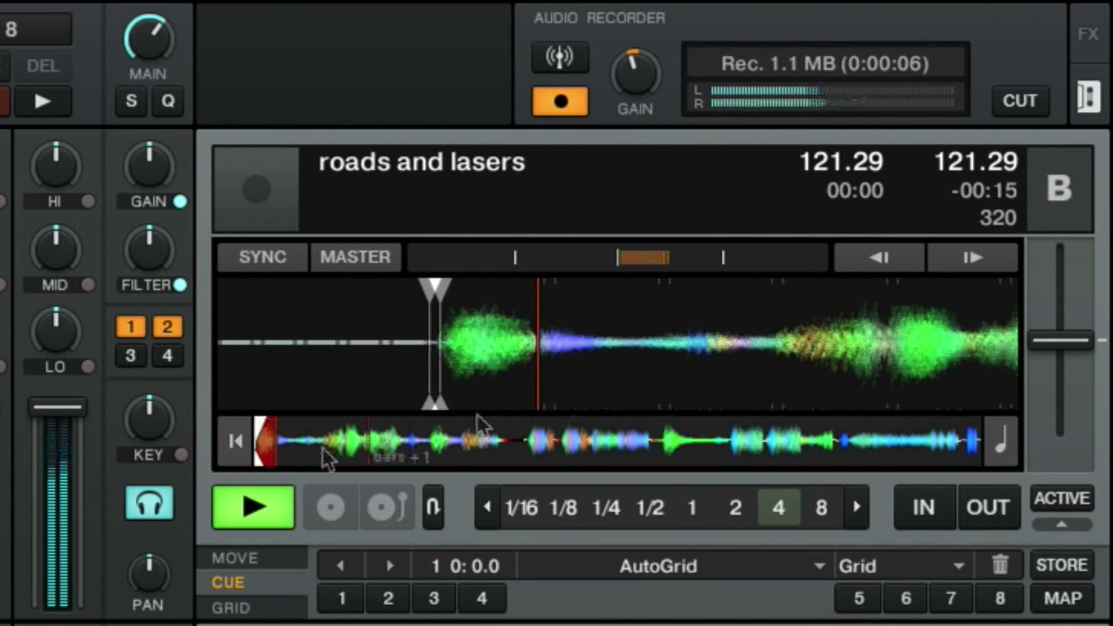
{"action": "mouse_move", "coordinate": [811, 375]}
{"action": "left_mouse_down"}
{"action": "mouse_move", "coordinate": [750, 374]}
{"action": "mouse_move", "coordinate": [806, 385]}
{"action": "left_mouse_up"}
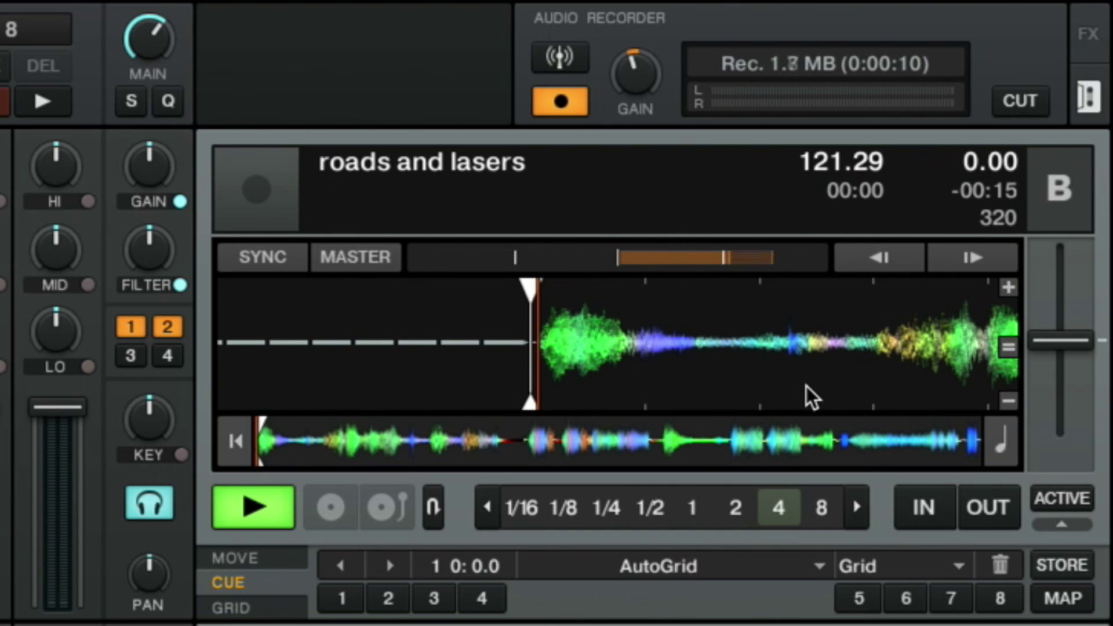
{"action": "key", "text": "space"}
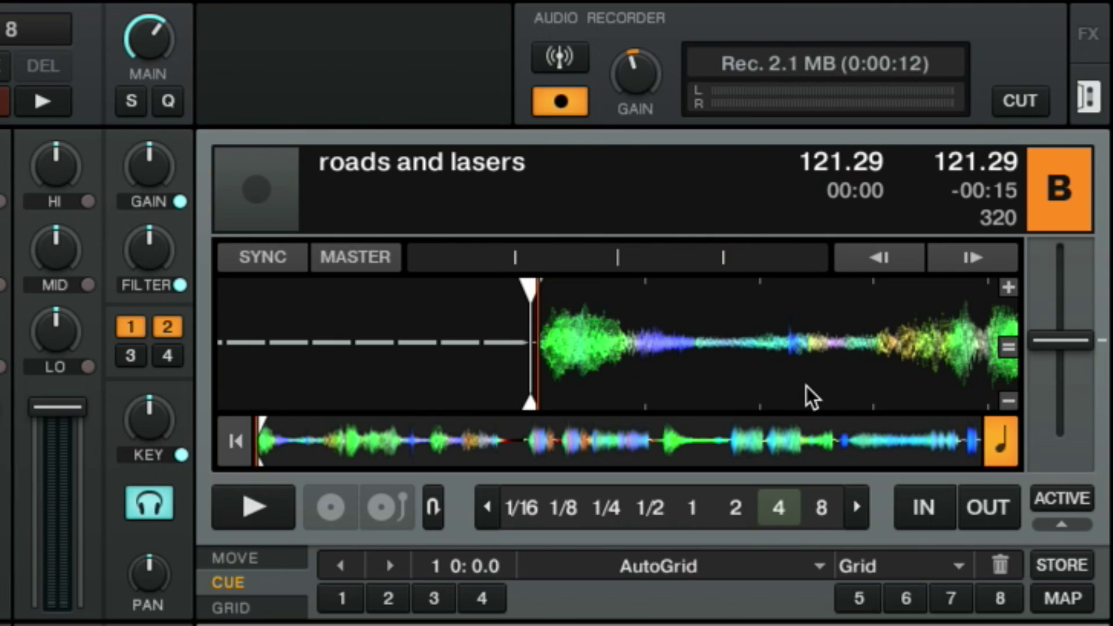
{"action": "key", "text": "1"}
{"action": "key", "text": "1"}
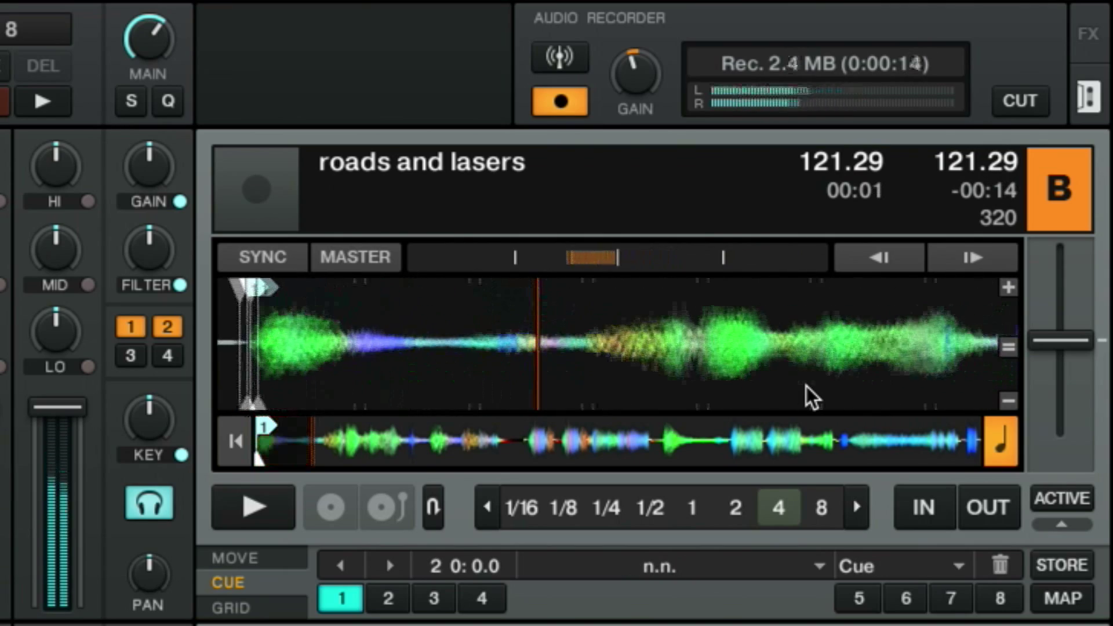
Place hotcue 1 at about 1.5 seconds, hotcue 2 at about 6.0 seconds, and hotcue 3 at the following sound on deck B
{"action": "left_click_drag", "start_coordinate": [806, 386], "coordinate": [721, 360]}
{"action": "key", "text": "1"}
{"action": "key", "text": "space"}
{"action": "left_click_drag", "start_coordinate": [793, 386], "coordinate": [827, 403]}
{"action": "key", "text": "2"}
{"action": "key", "text": "3"}
{"action": "key", "text": "1"}
{"action": "key", "text": "2"}
{"action": "key", "text": "space"}
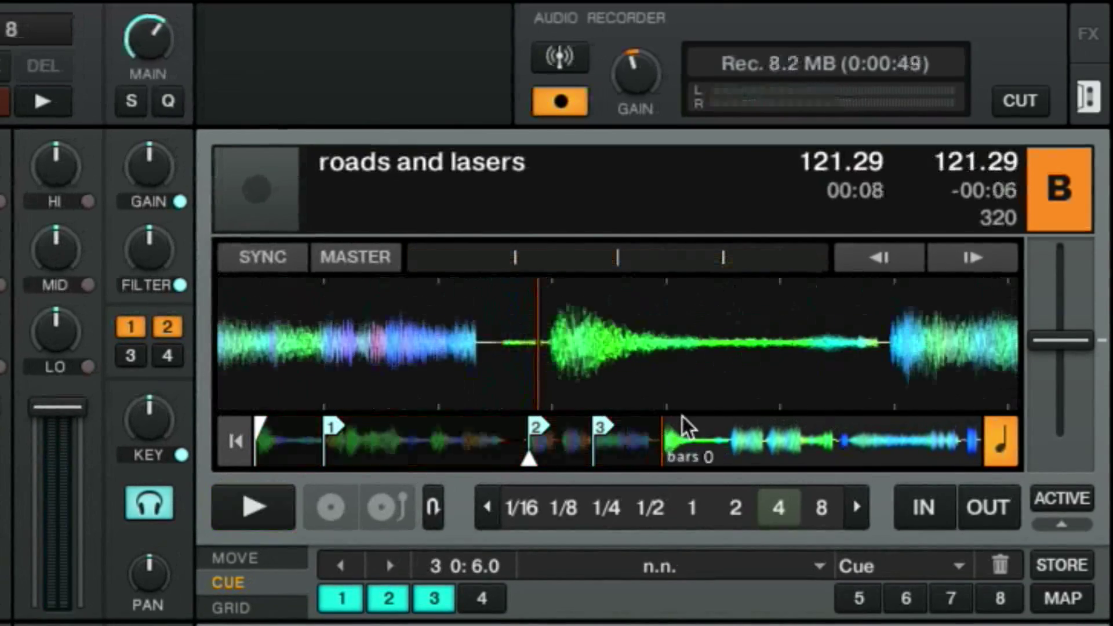
Set hotcues 4, 5 and 6 at about 8.9, 10.4 and 12.9 seconds, and hotcue 7 at the last short sound
{"action": "key", "text": "space"}
{"action": "key", "text": "4"}
{"action": "key", "text": "5"}
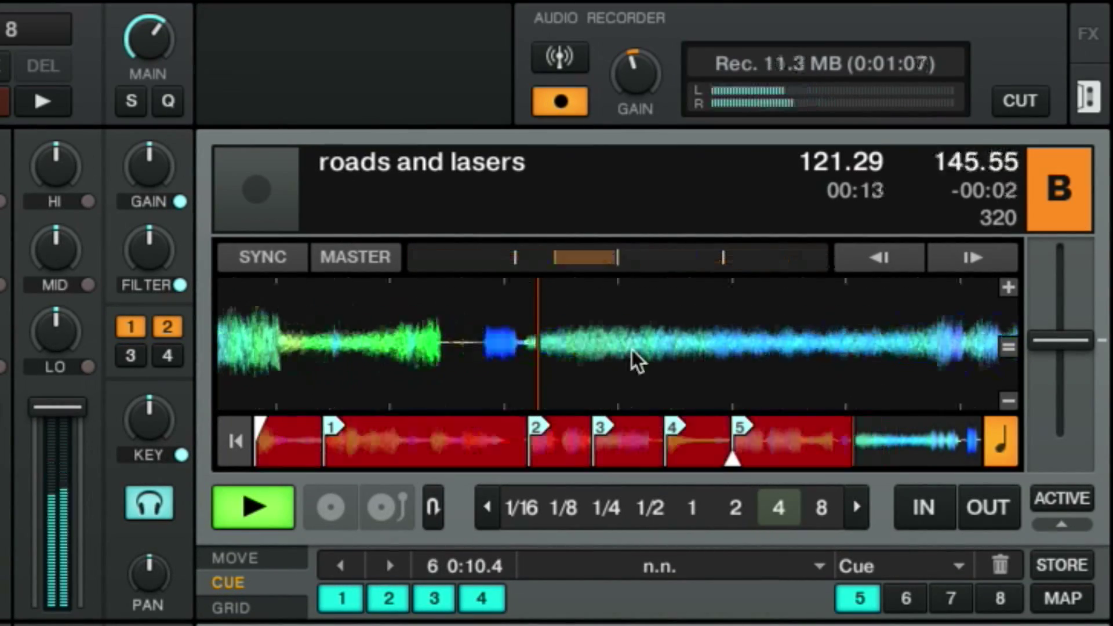
{"action": "key", "text": "6"}
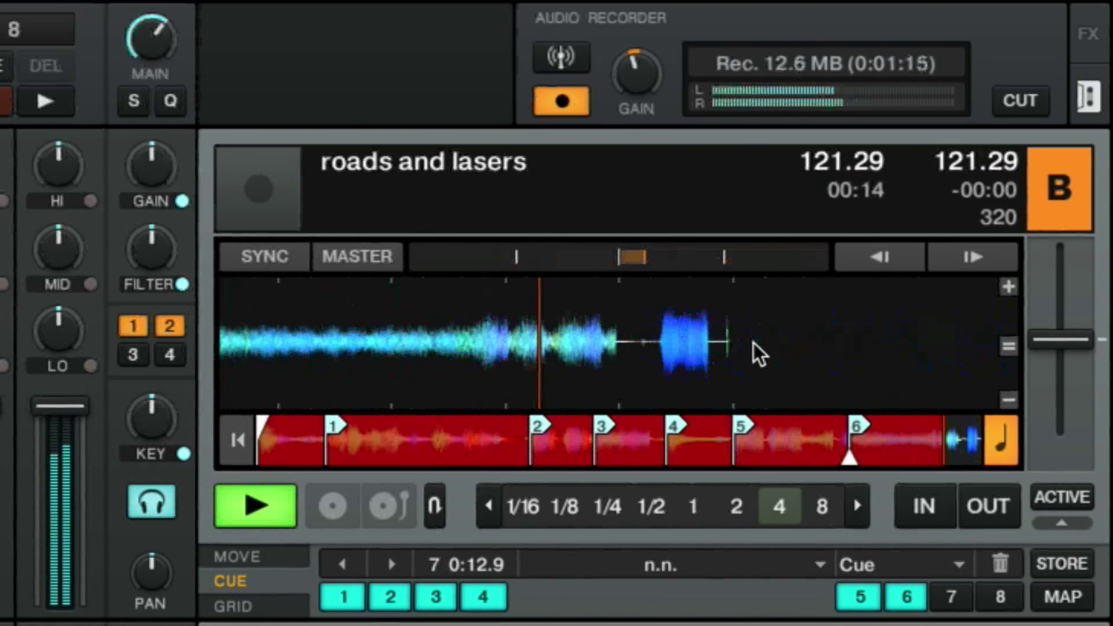
{"action": "left_click_drag", "start_coordinate": [719, 348], "coordinate": [770, 370]}
{"action": "key", "text": "7"}
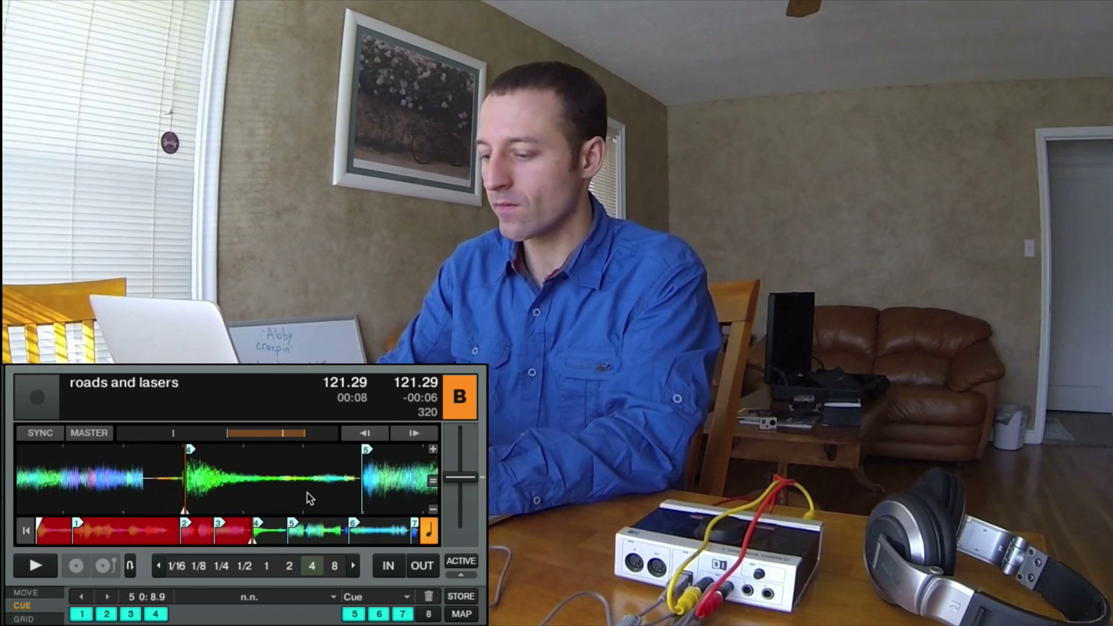
Trigger hotcues 1 to 5 on deck B in varying order to try out the samples, and stop playback
{"action": "key", "text": "4"}
{"action": "key", "text": "5"}
{"action": "key", "text": "5"}
{"action": "key", "text": "5"}
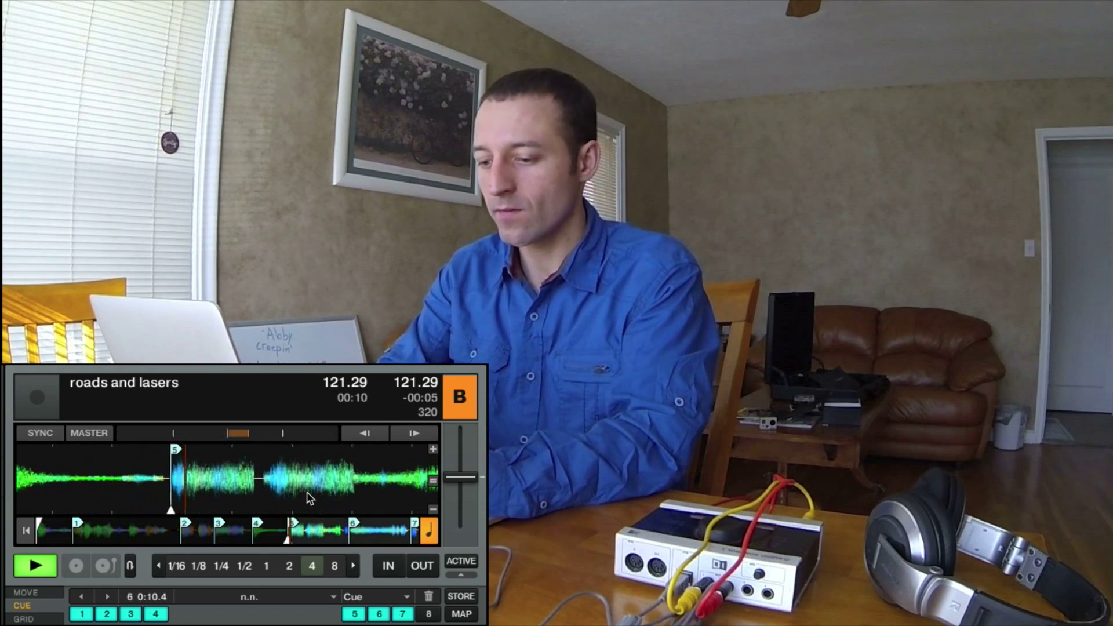
{"action": "key", "text": "5"}
{"action": "key", "text": "1"}
{"action": "key", "text": "3"}
{"action": "key", "text": "2"}
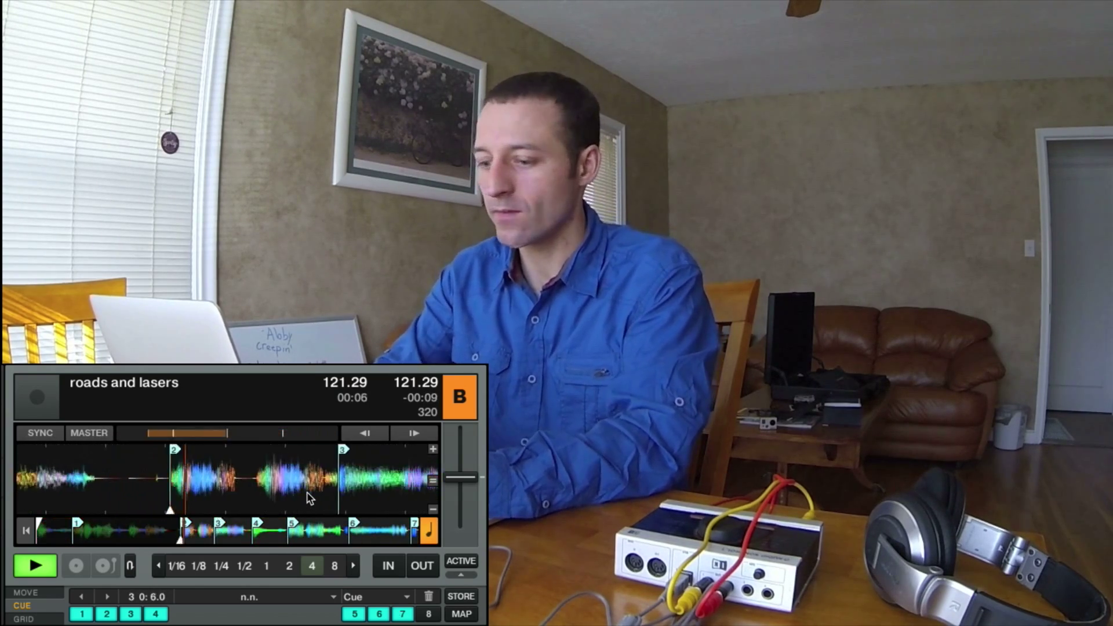
{"action": "key", "text": "1"}
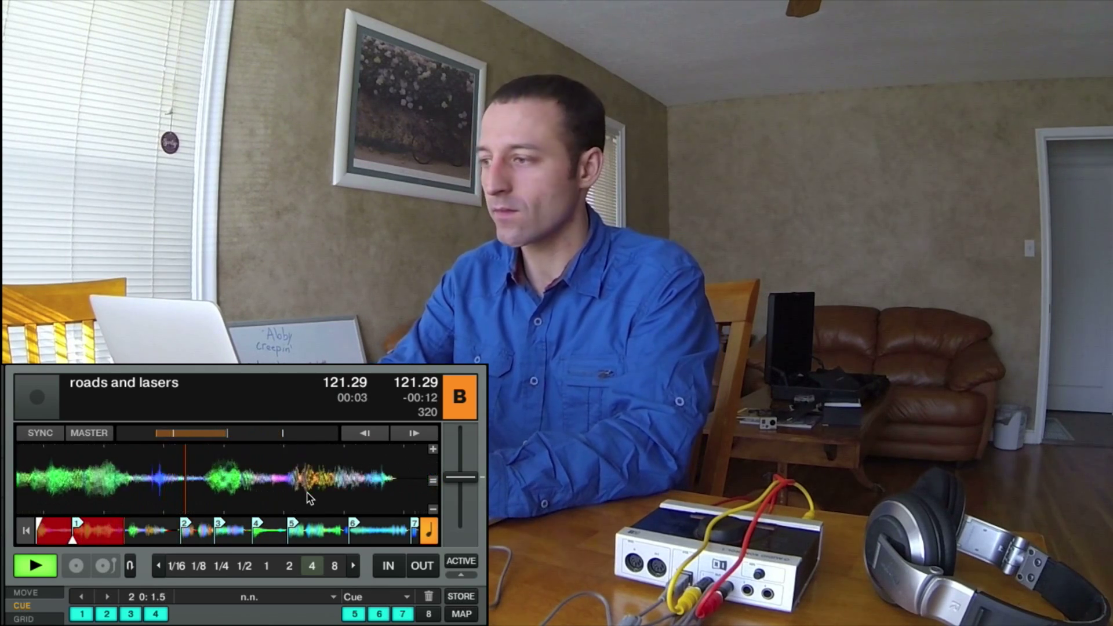
{"action": "key", "text": "5"}
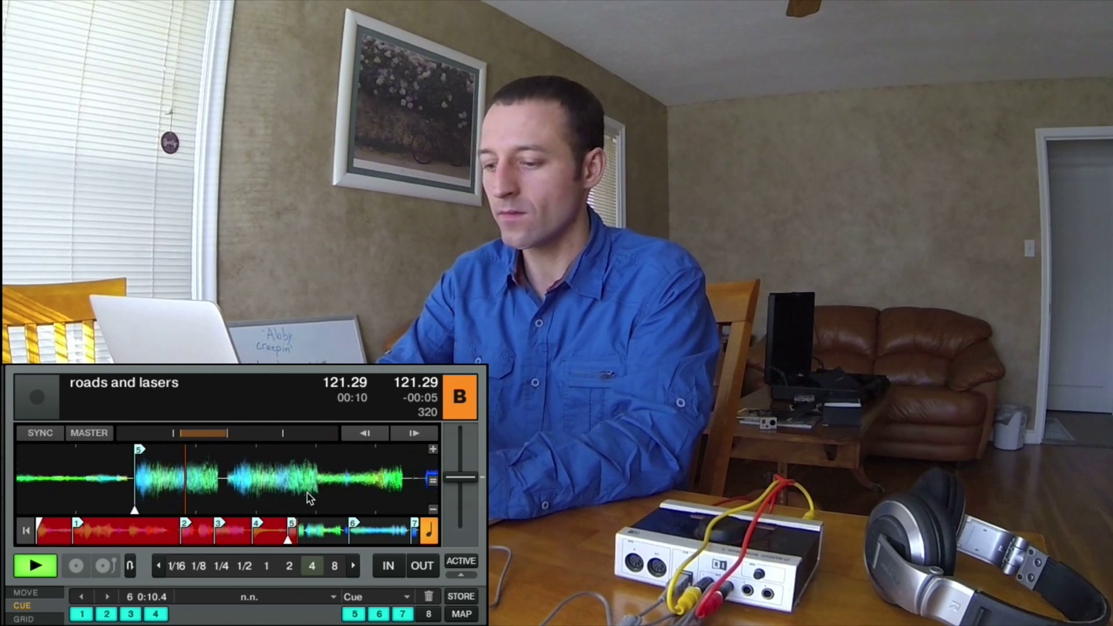
{"action": "key", "text": "3"}
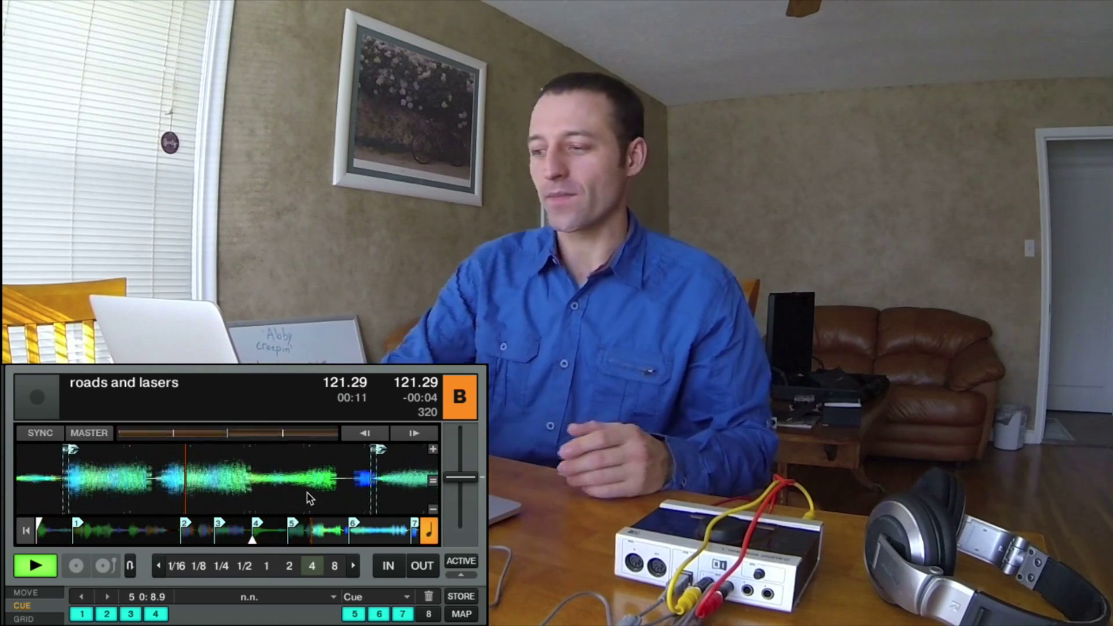
{"action": "key", "text": "space"}
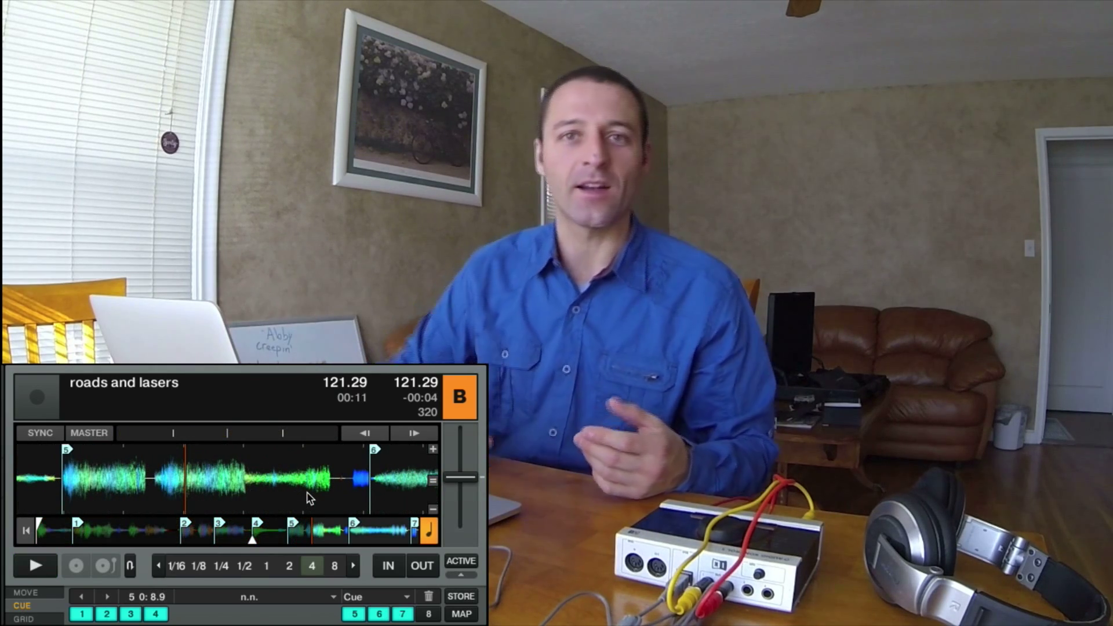